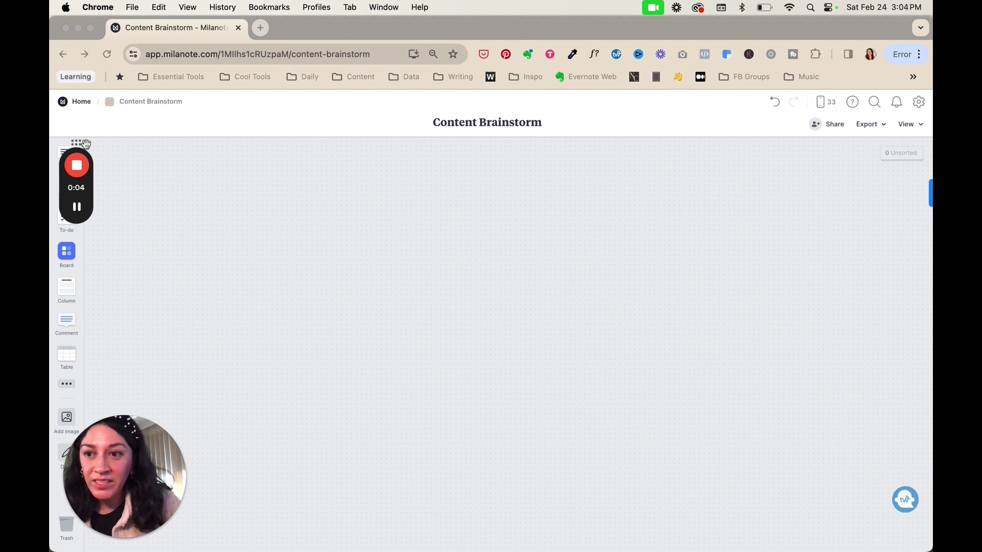
Place a new note near the top-left of the board reading 'Content Analysis'
left_click_drag(77, 137, 899, 194)
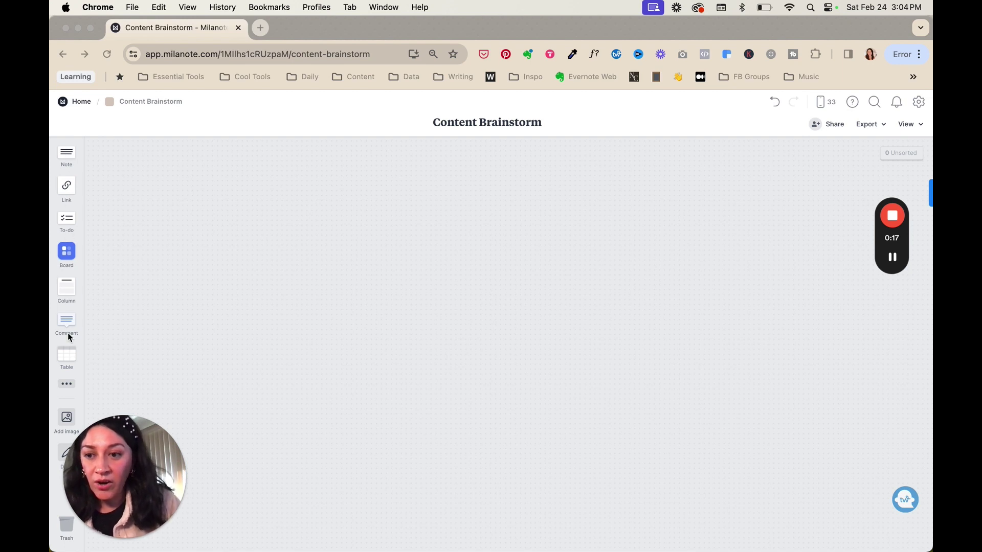
left_click(113, 380)
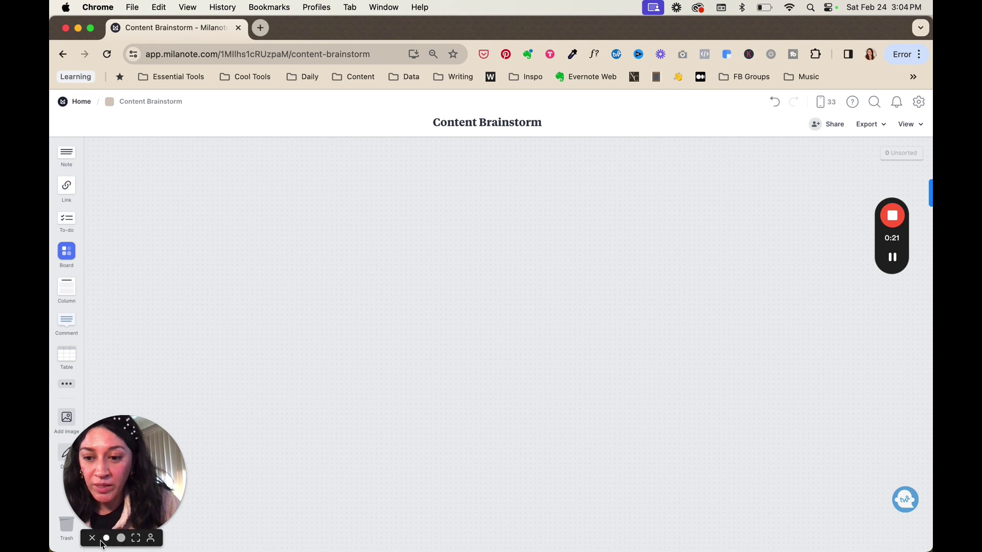
left_click(174, 445)
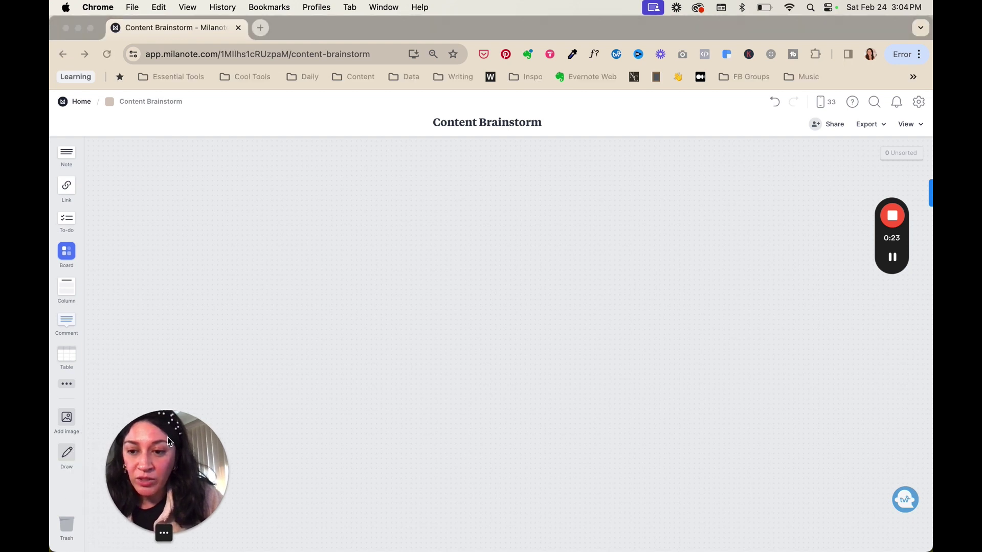
left_click(71, 155)
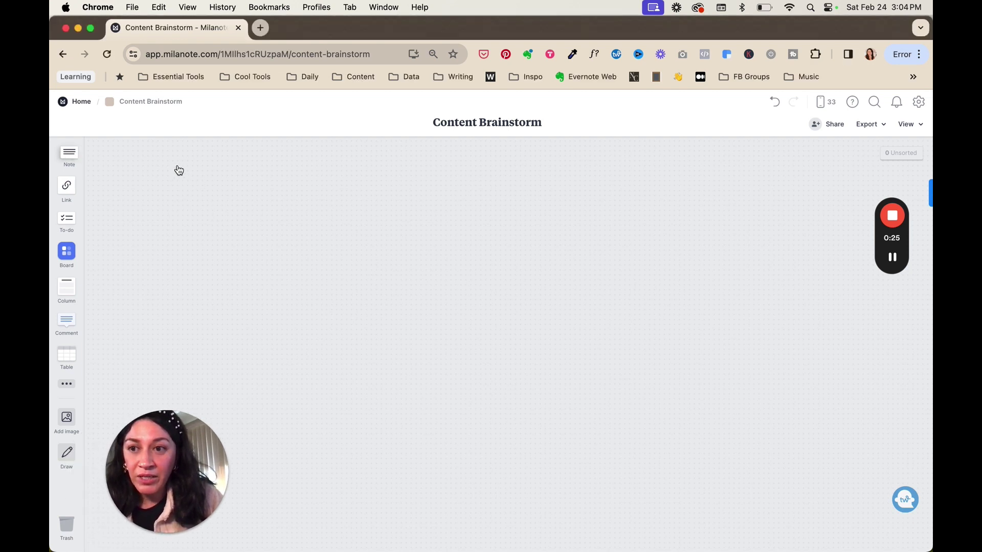
left_click_drag(183, 173, 185, 192)
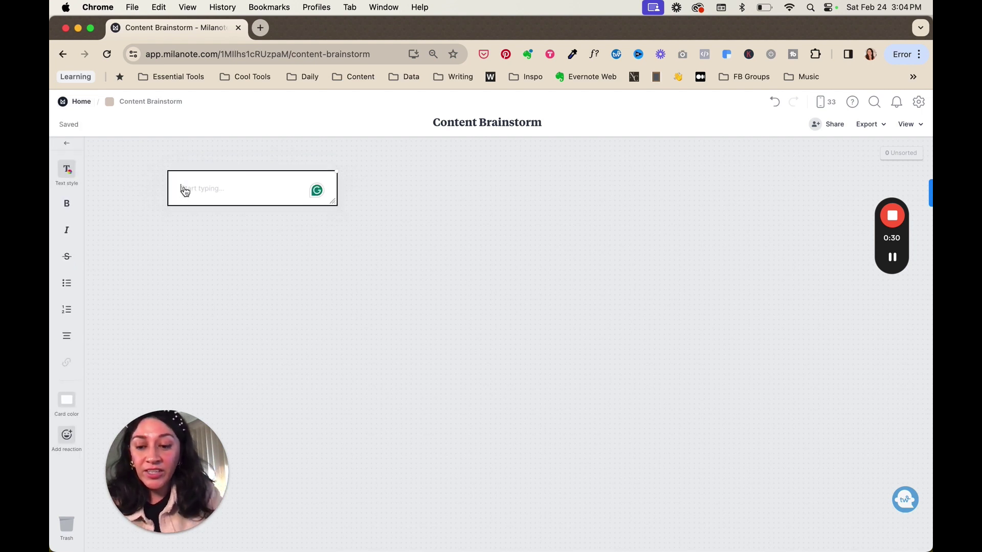
type("Content Alay")
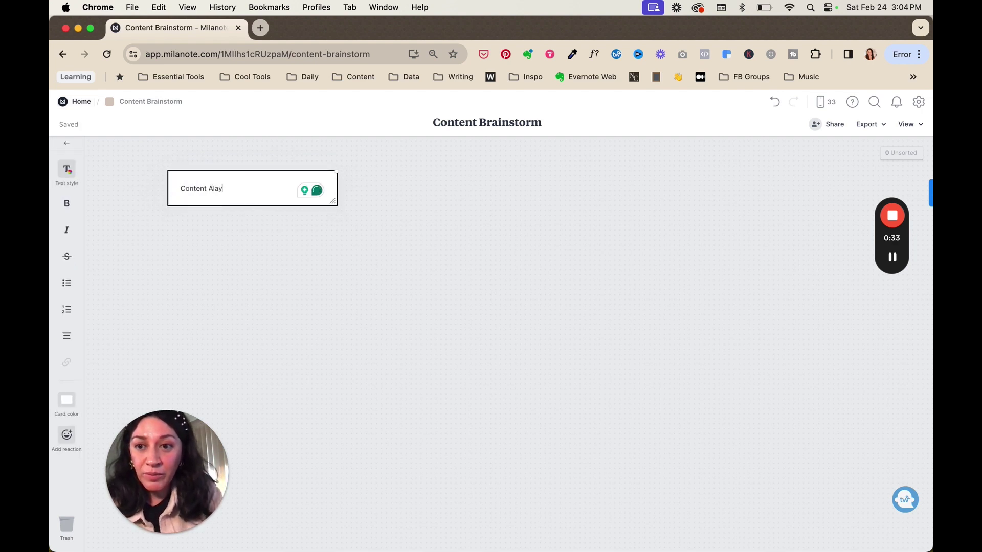
key("BackSpace")
key("BackSpace")
type("yz")
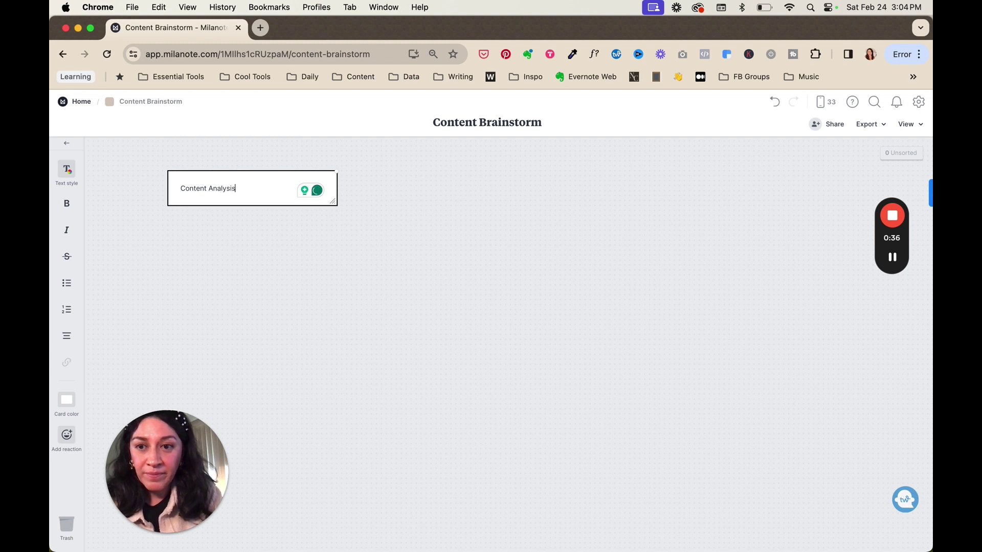
Style the 'Content Analysis' text as a Large heading and centre-align it
left_click_drag(236, 189, 180, 188)
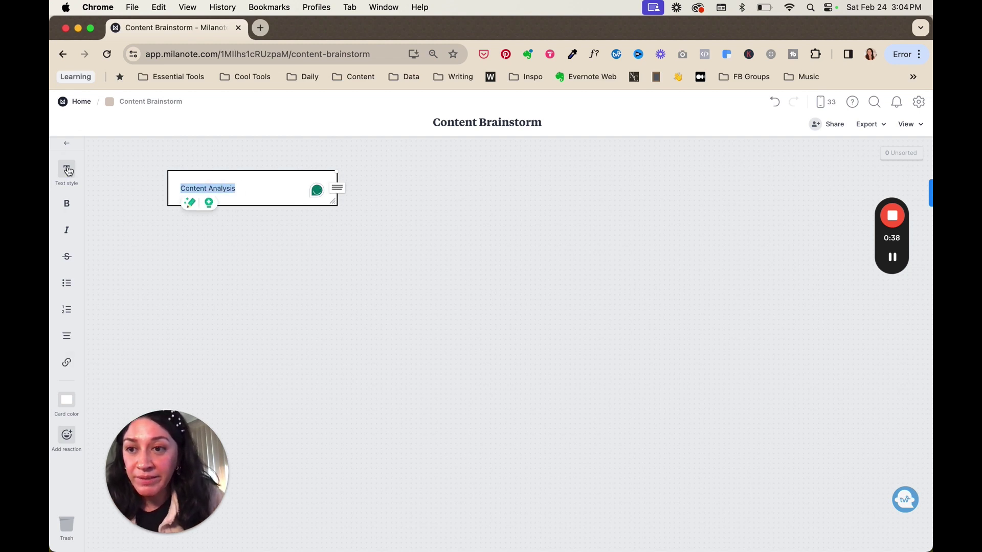
left_click(68, 170)
left_click(136, 153)
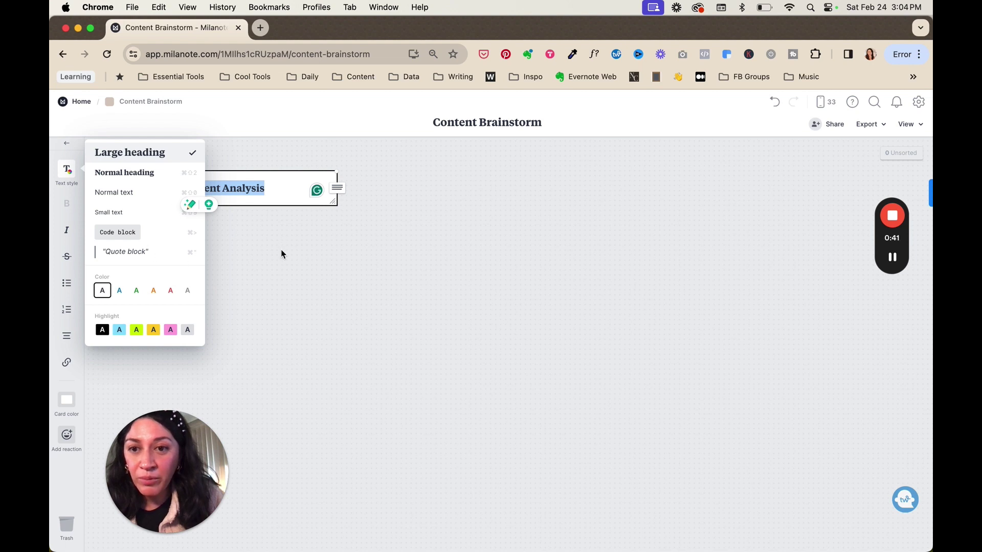
left_click(281, 254)
triple_click(230, 191)
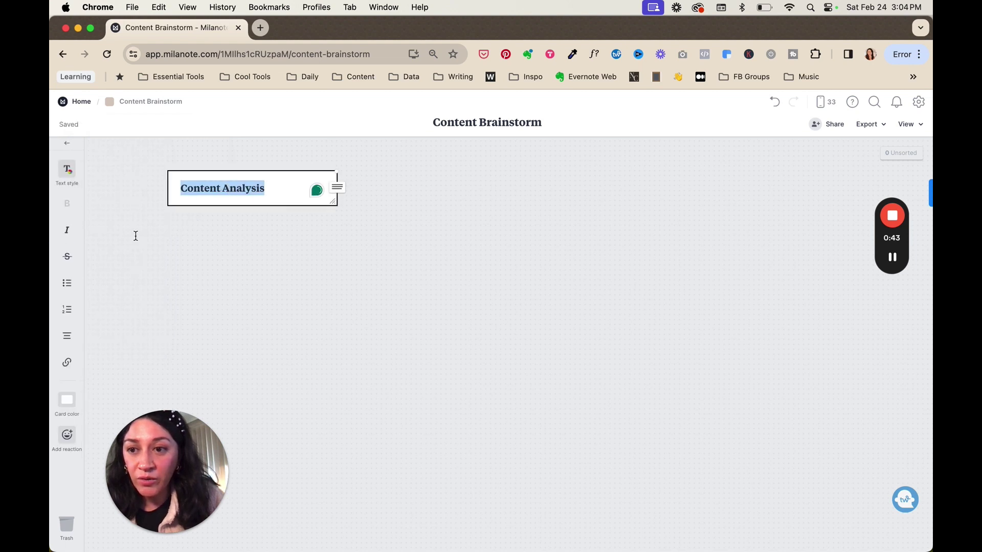
left_click(66, 343)
left_click(307, 263)
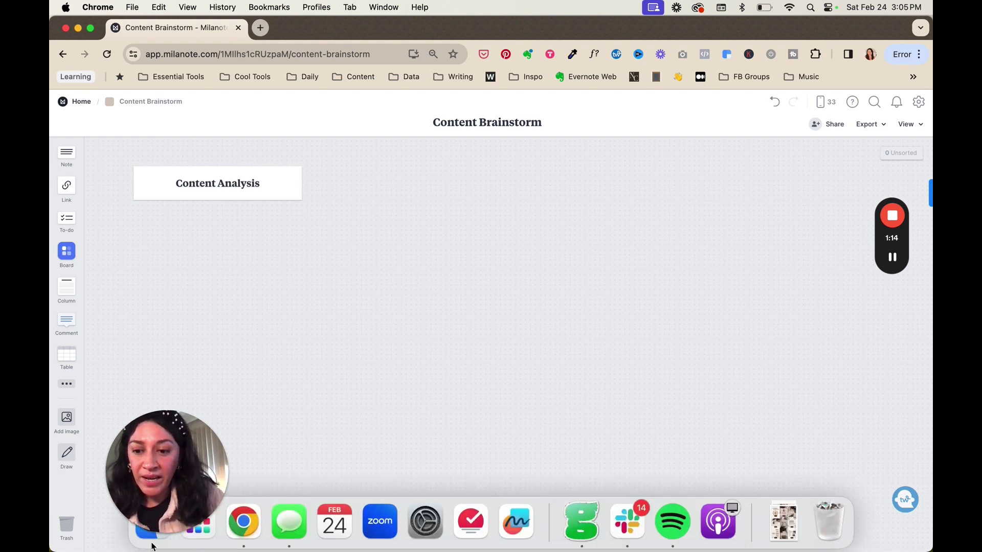
Open the Downloads folder in a Finder window
left_click(169, 512)
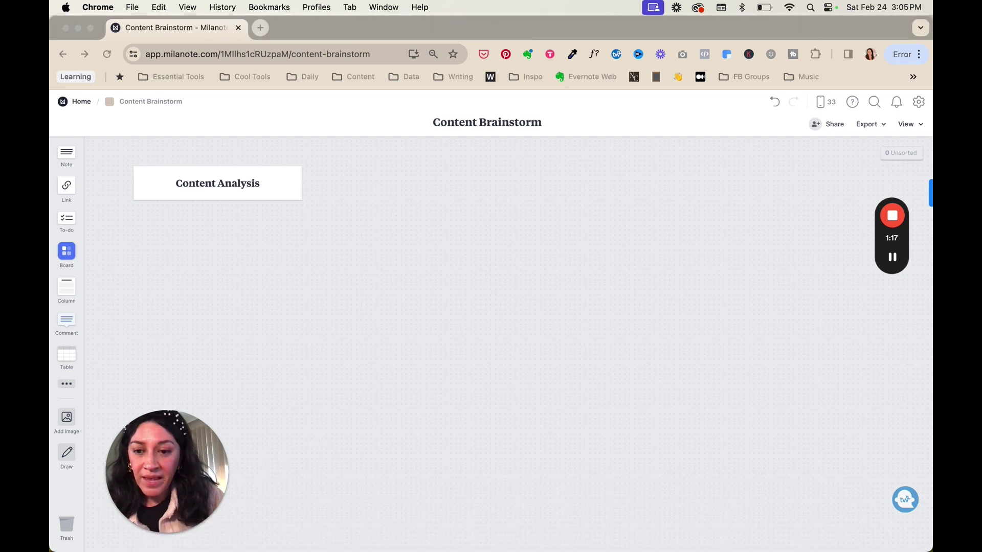
mouse_move(145, 541)
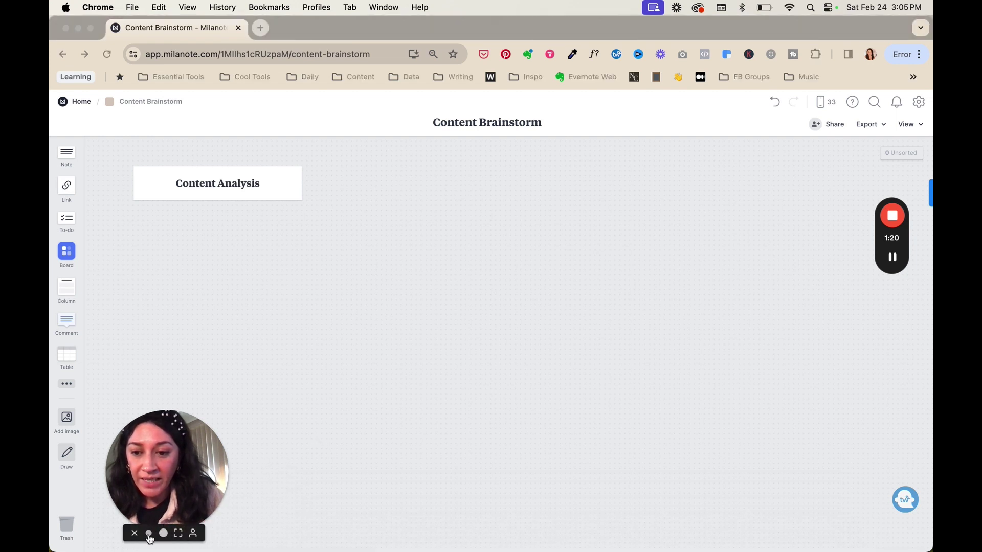
left_click_drag(149, 416, 822, 416)
left_click(152, 521)
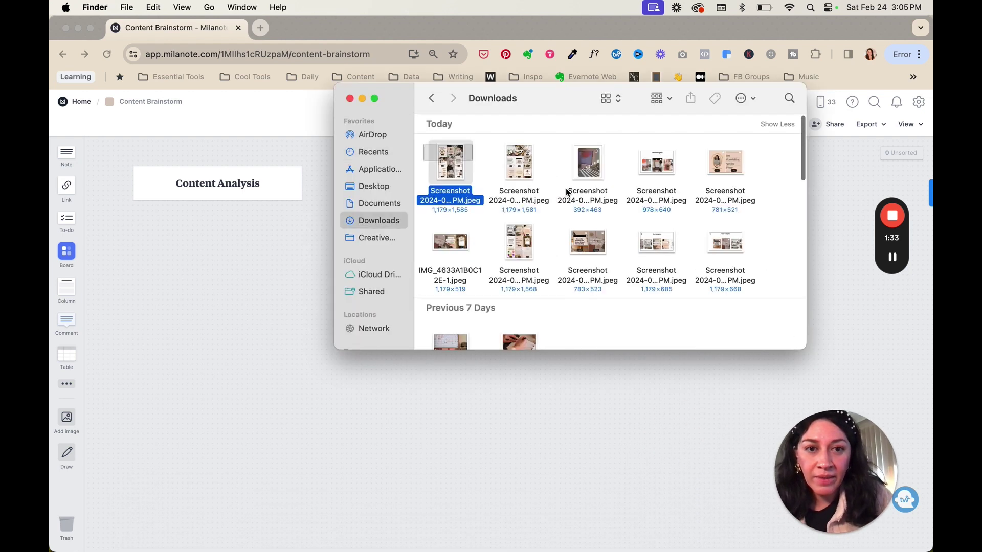
Select all ten images and drop them onto the board below the heading
key("super+a")
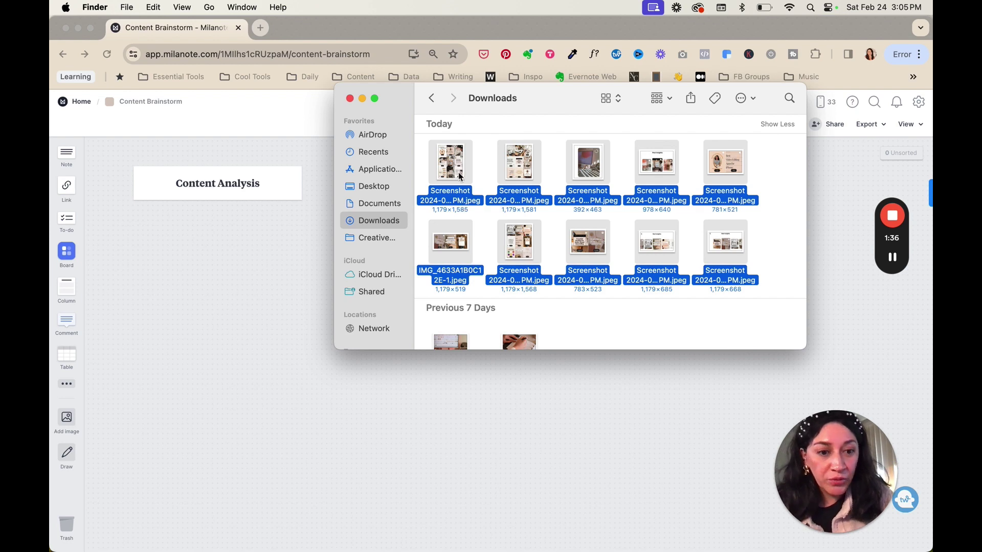
left_click_drag(325, 287, 169, 242)
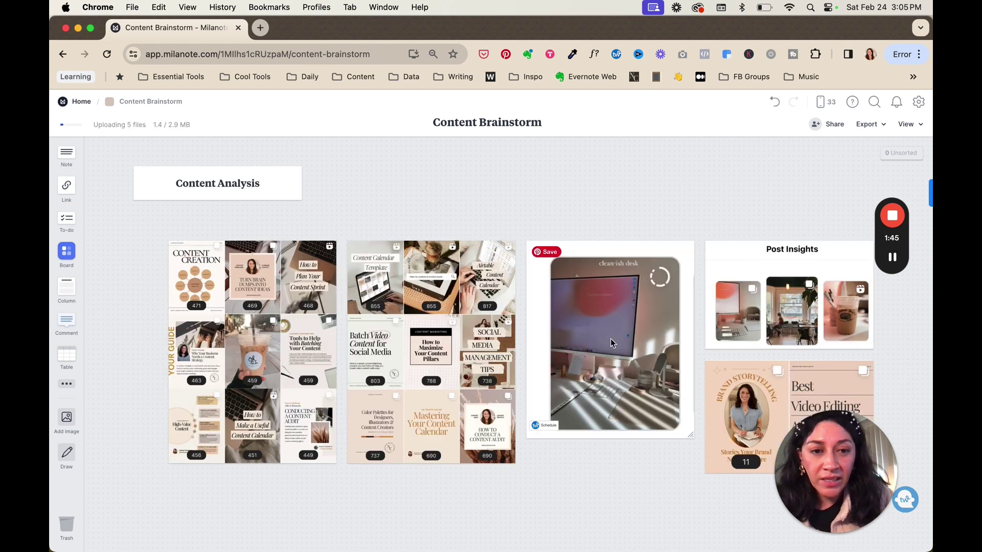
scroll(608, 340, "down", 2)
scroll(607, 341, "down", 2)
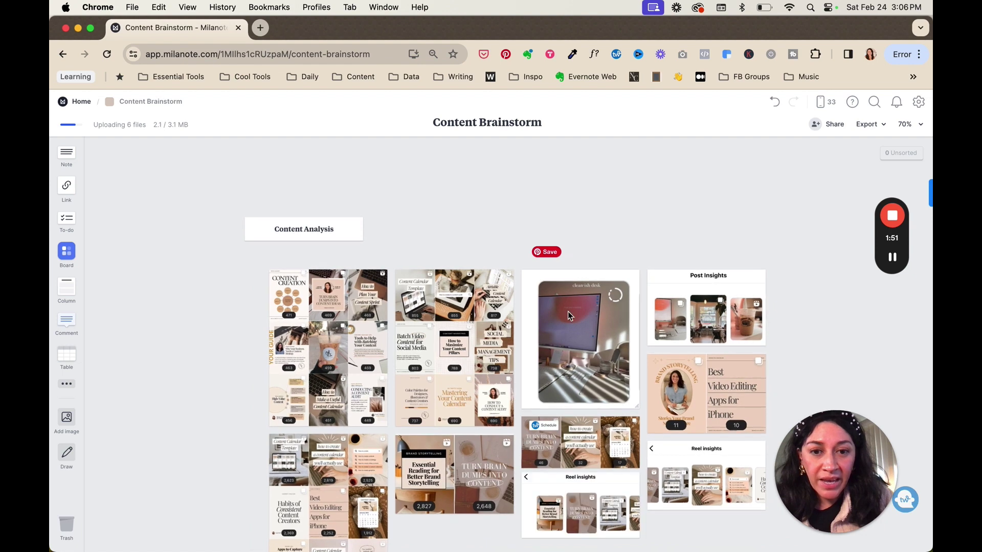
scroll(568, 312, "down", 2)
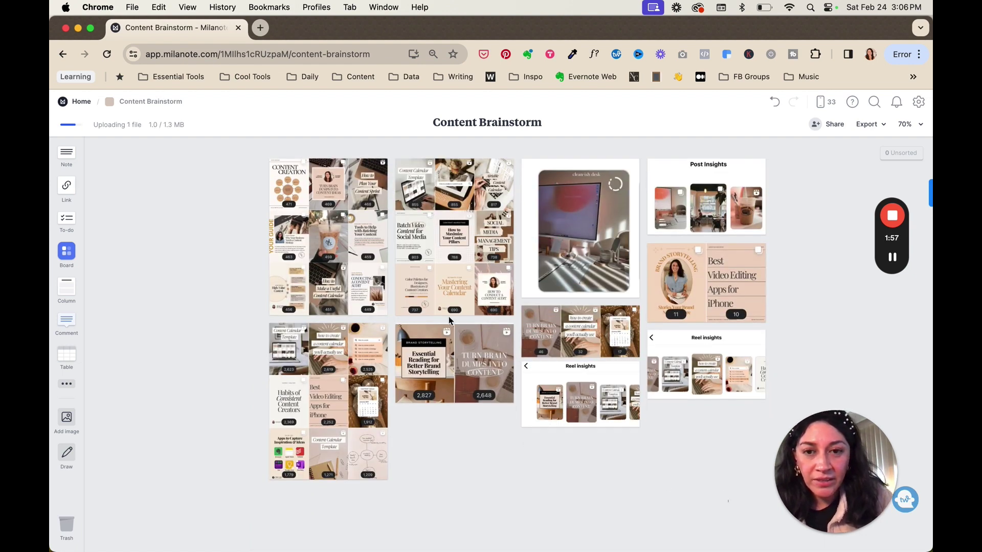
scroll(180, 279, "up", 2)
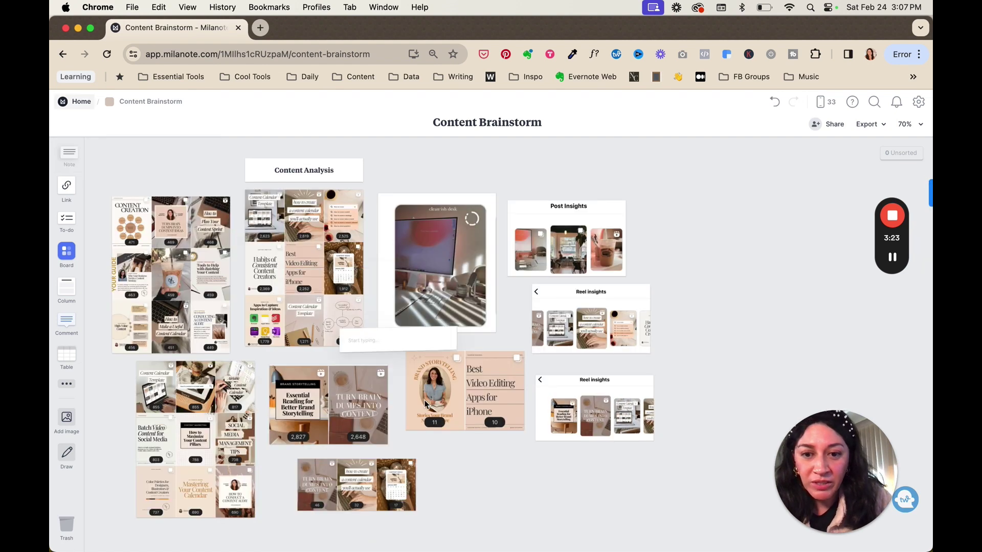
Add a note headed 'Takeaways:' with a paragraph on content that resonated with the audience
double_click(463, 473)
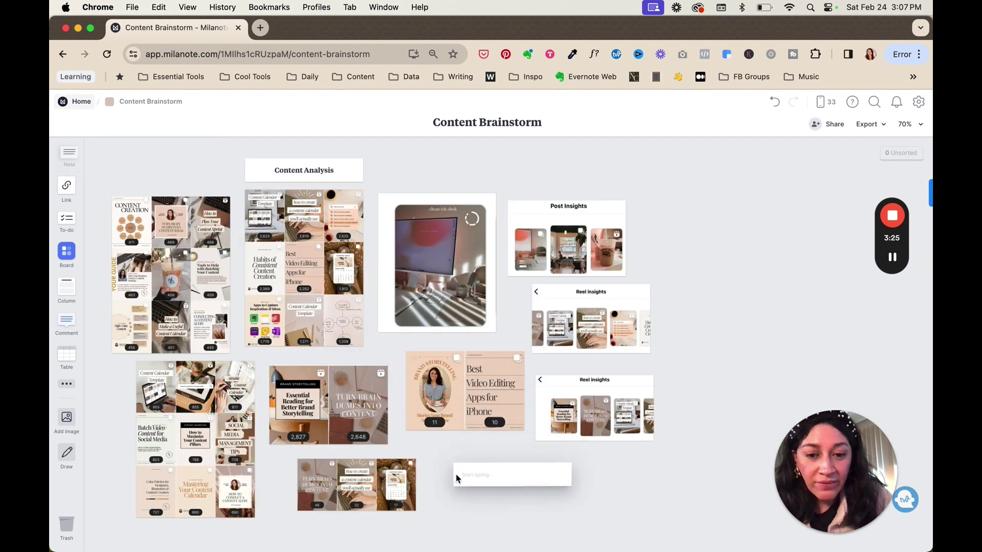
left_click(455, 475)
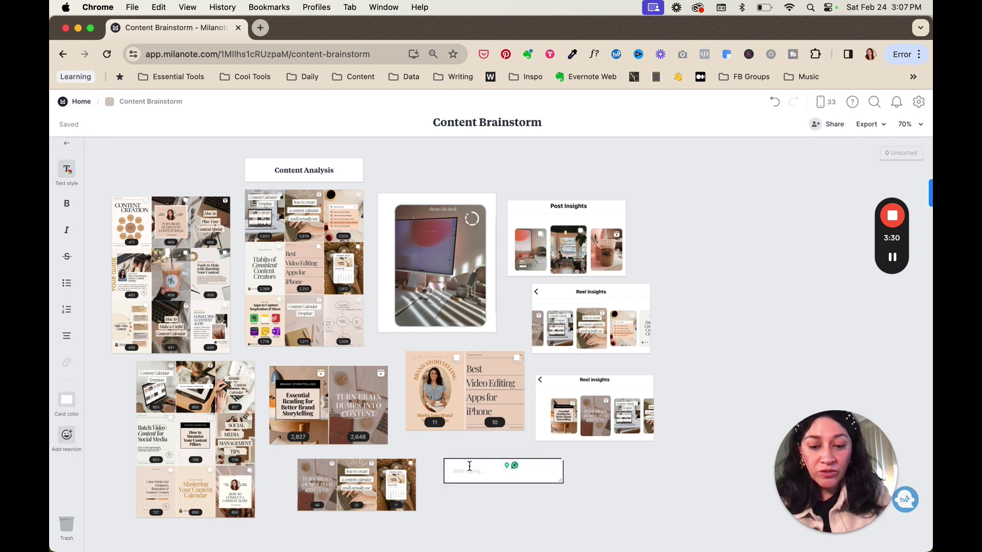
type("Takeawas")
key("BackSpace")
type("ys:")
key("Return")
type("Content that resonated well with my audience related to content strategy, visuals around notes, content planning. Apps and tools. Brand storytelling was also well received. Photos and visuals of my desk and coffe")
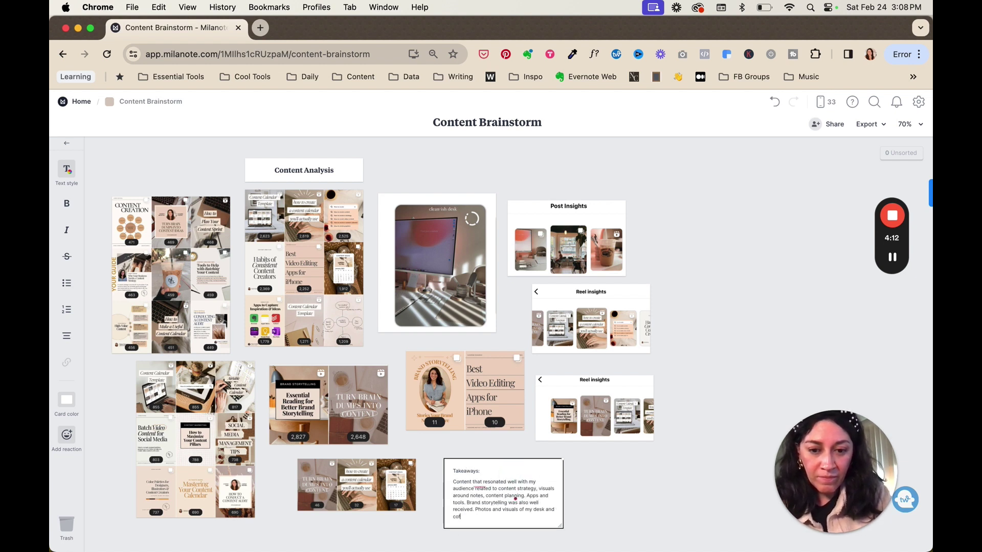
type("e shops. Graphics that have frameworks and infographic or desks worked well.")
left_click(633, 486)
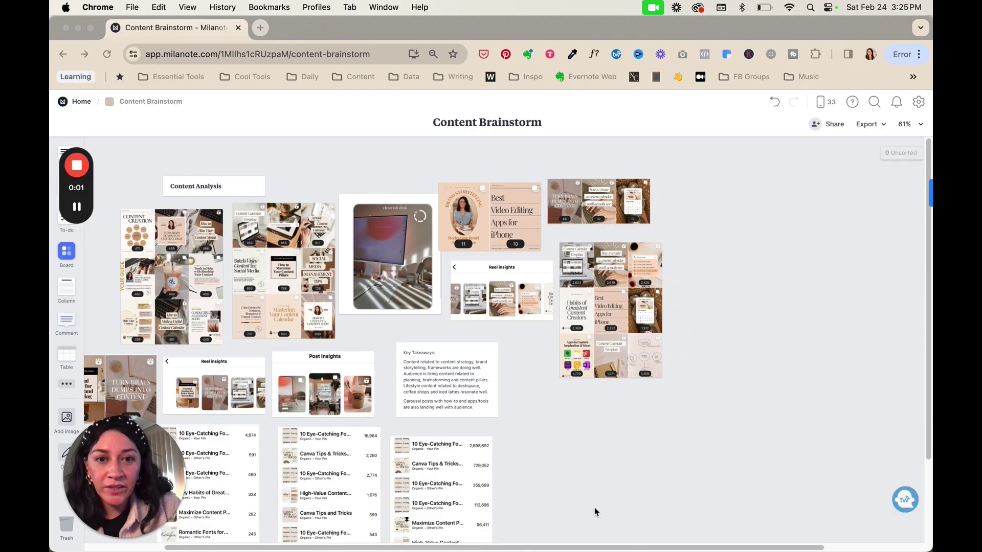
Add a note right of the images reading 'Frequently Asked Questions'
scroll(594, 507, "right", 5)
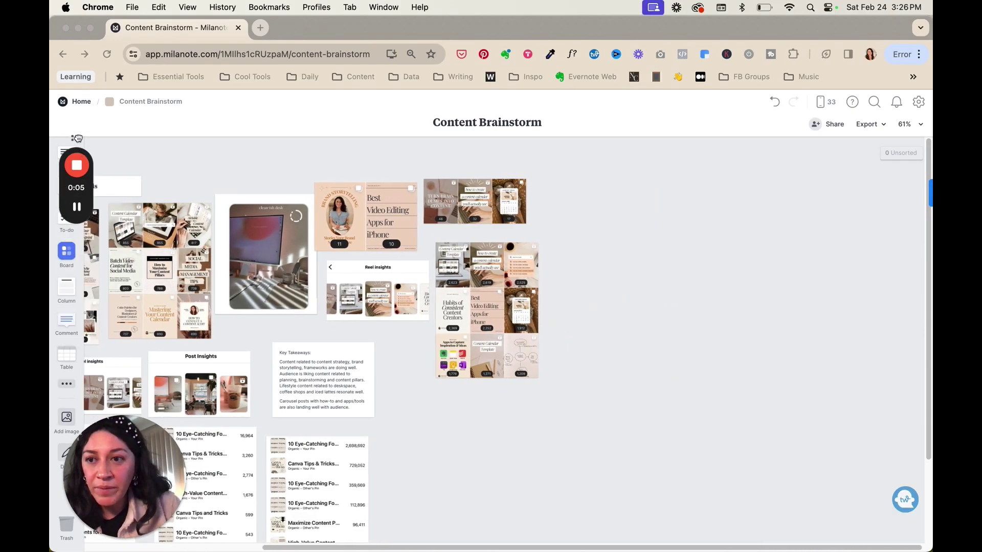
left_click_drag(76, 137, 899, 388)
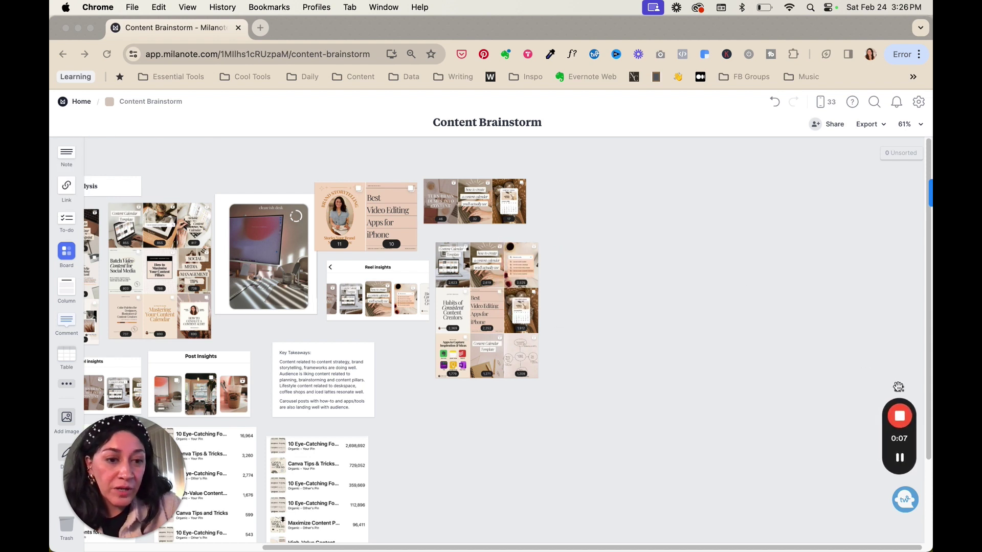
left_click(69, 159)
left_click_drag(169, 168, 665, 208)
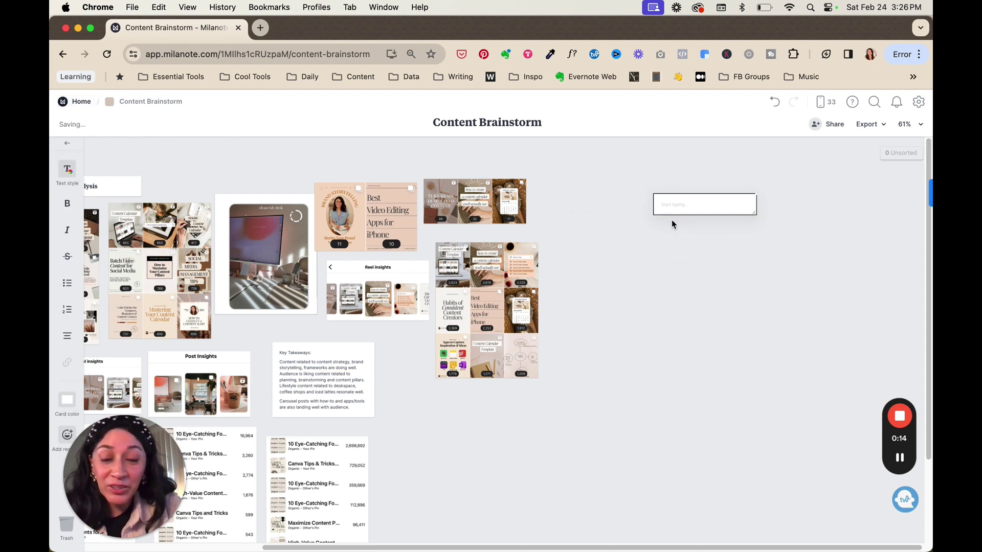
type("Frequently")
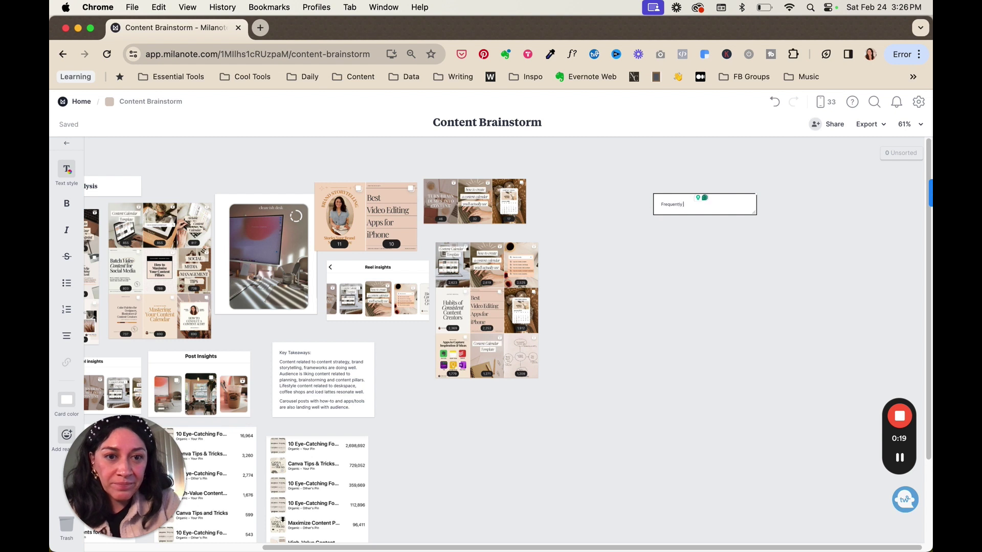
type(" Asked Questions")
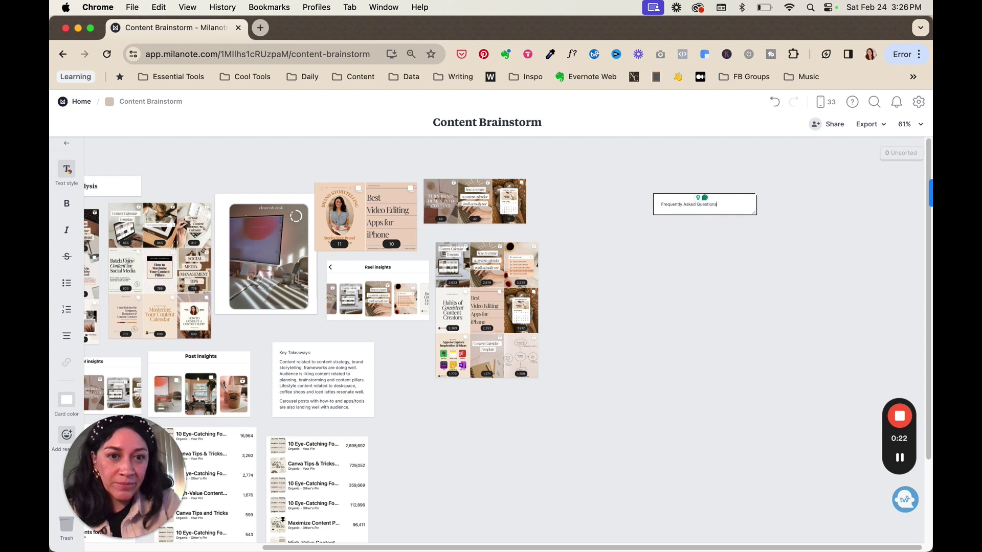
Make the 'Frequently Asked Questions' text a Large heading, then start a fresh empty card
key("super+a")
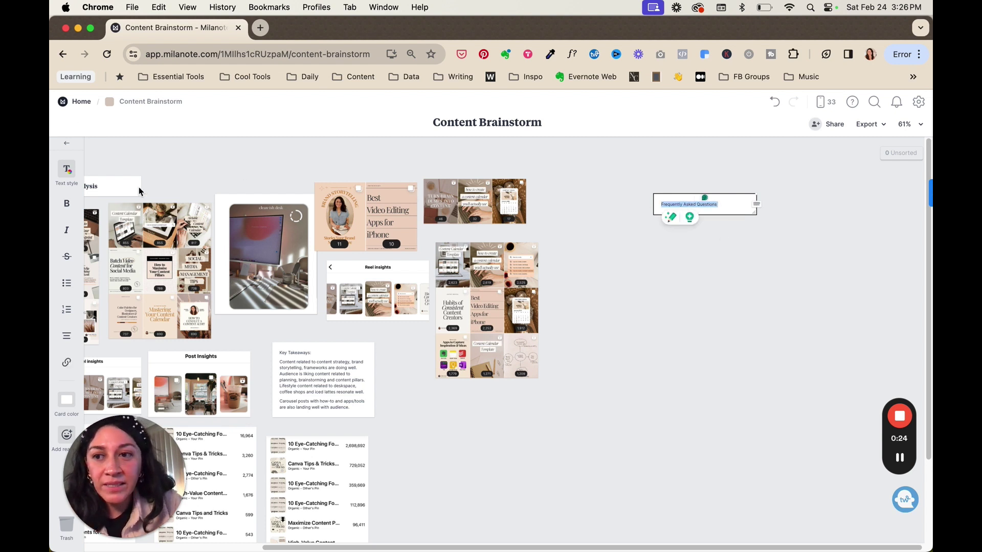
left_click(66, 174)
left_click(125, 156)
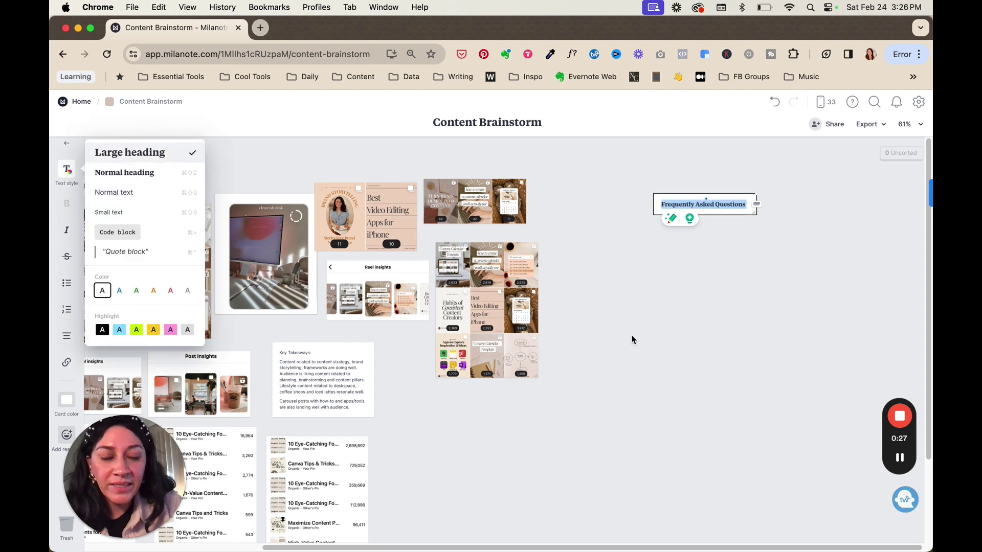
left_click(643, 348)
double_click(643, 348)
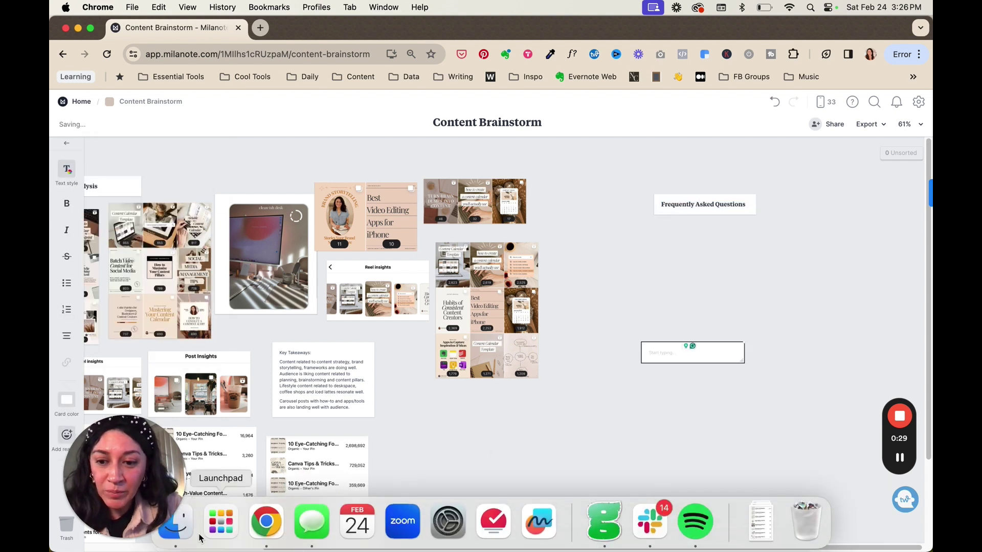
Discard the blank card on the board, then bring up the Downloads window from the Dock
left_click(188, 538)
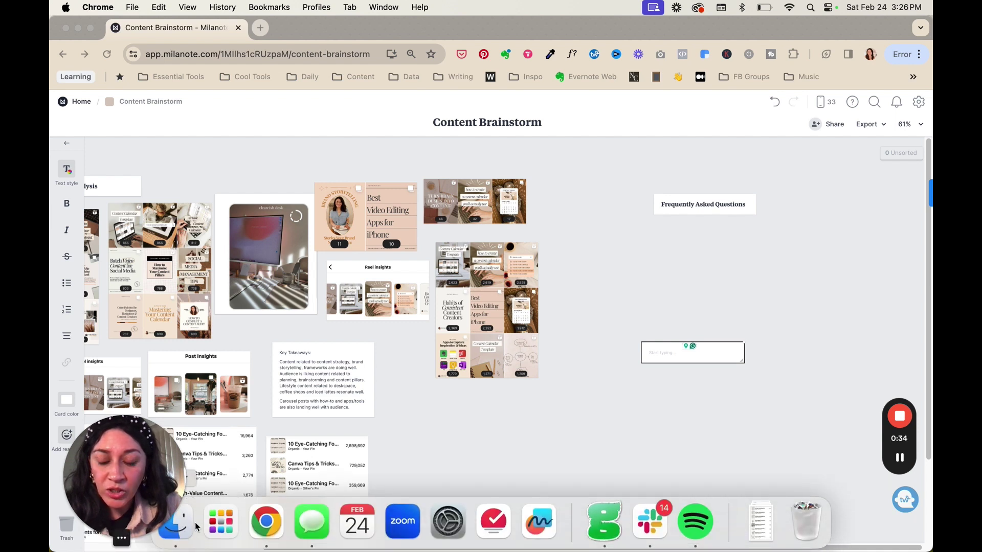
left_click(694, 314)
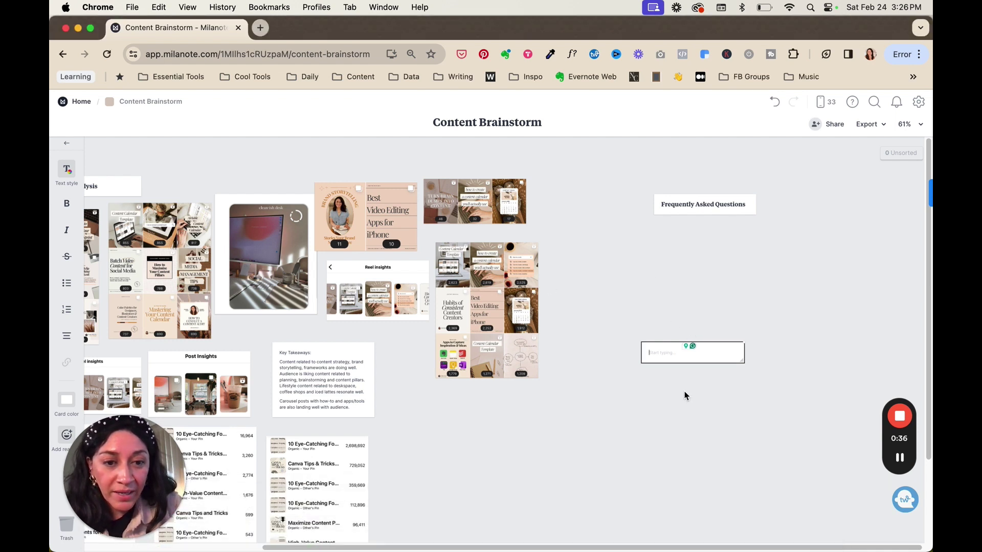
left_click(693, 318)
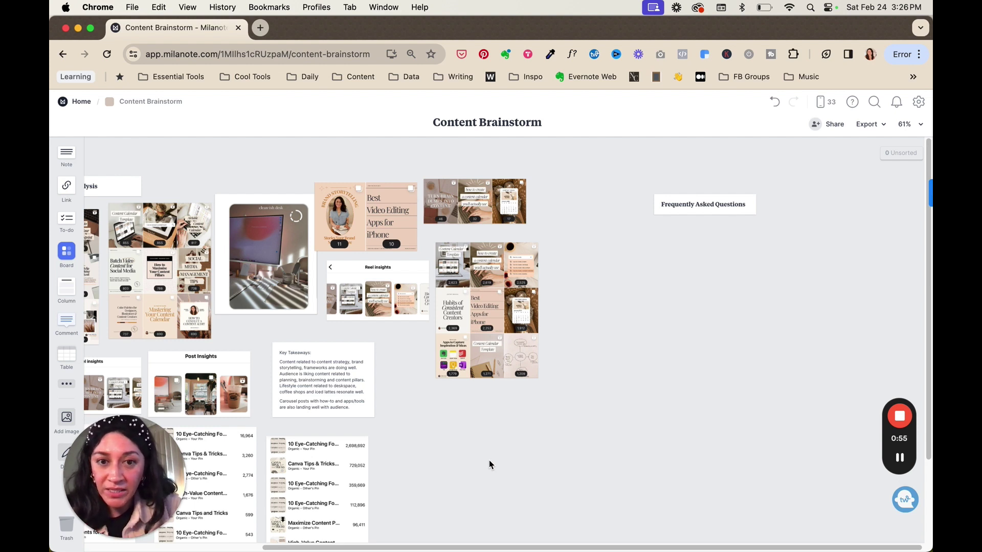
mouse_move(512, 547)
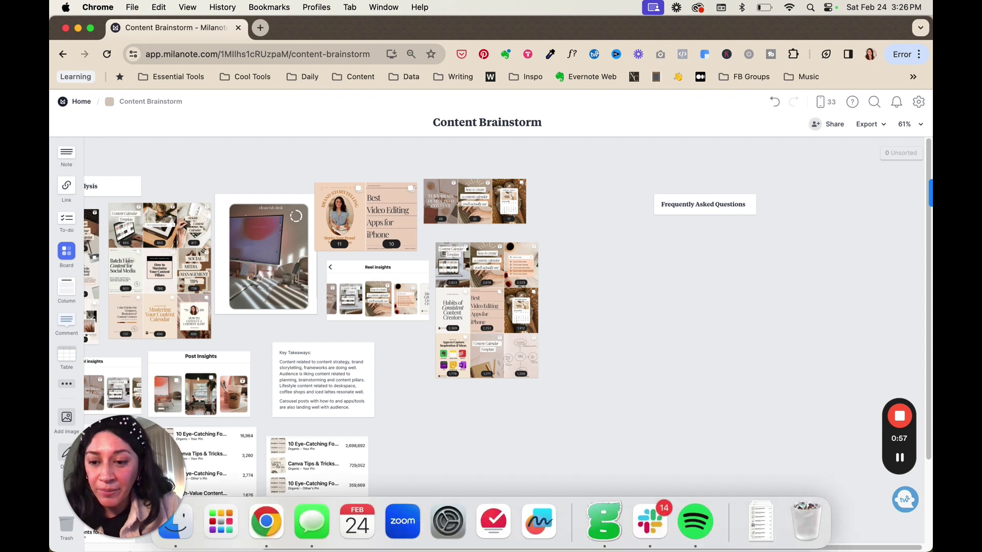
left_click(168, 529)
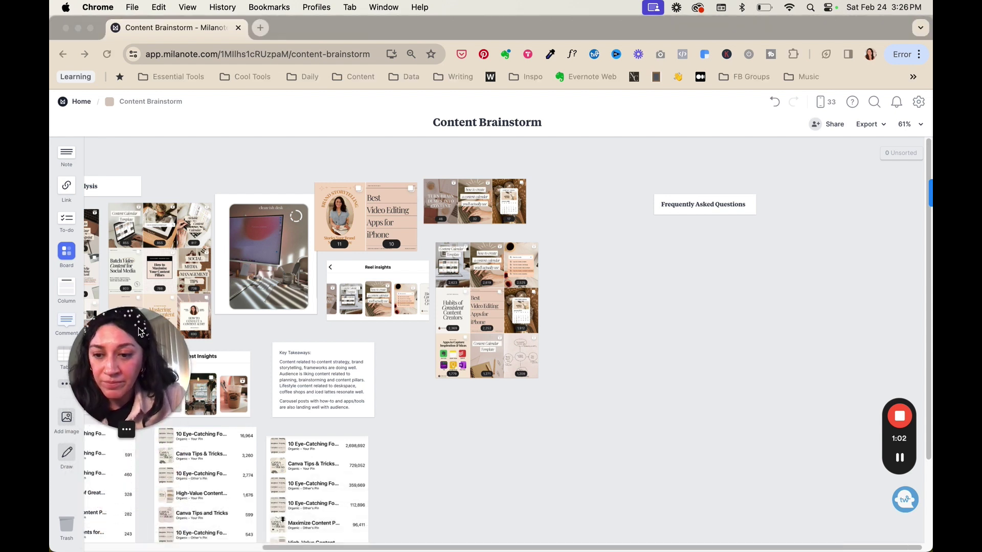
Select the nine comment screenshots in Downloads and drop them onto the board
left_click(177, 535)
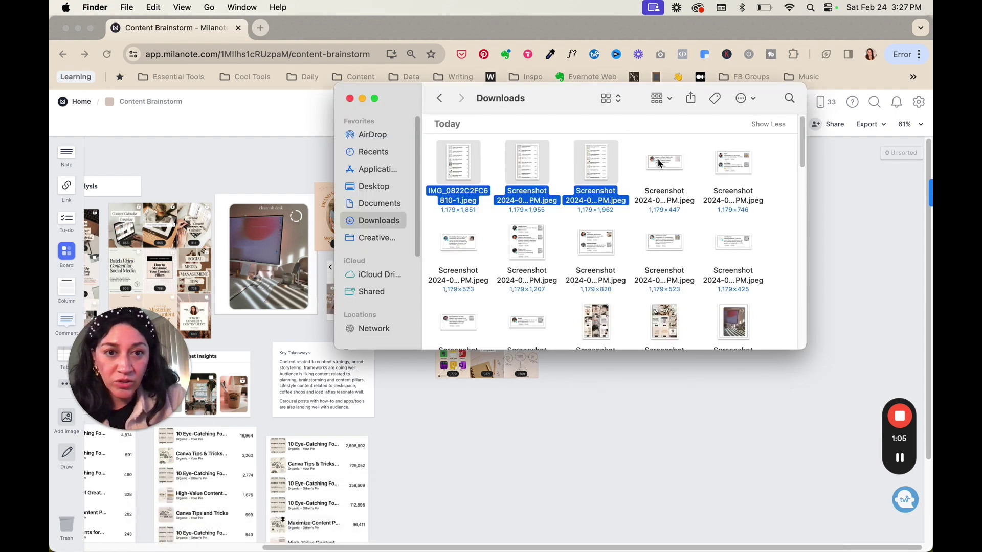
left_click_drag(649, 146, 461, 248)
left_click(454, 320, "super")
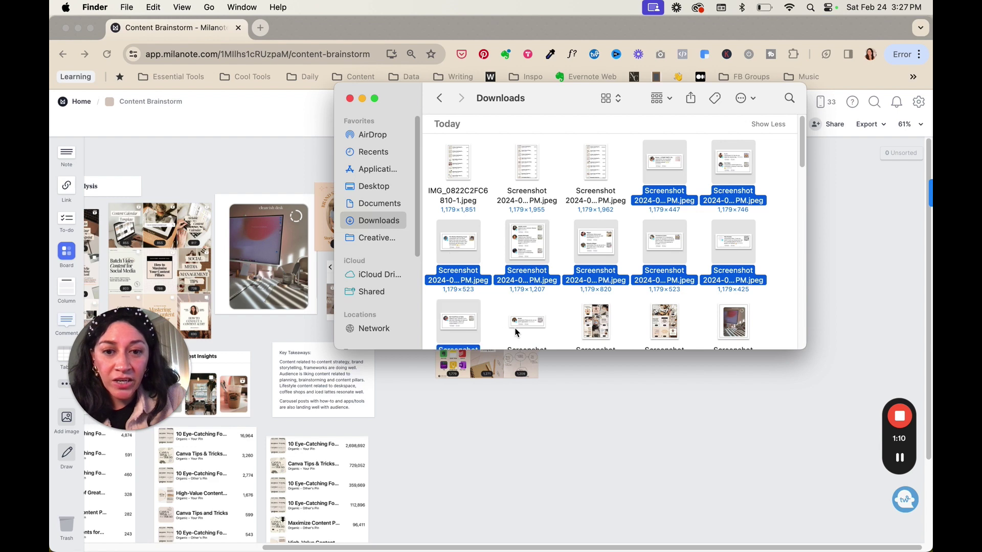
left_click(527, 321, "super")
left_click_drag(728, 237, 863, 308)
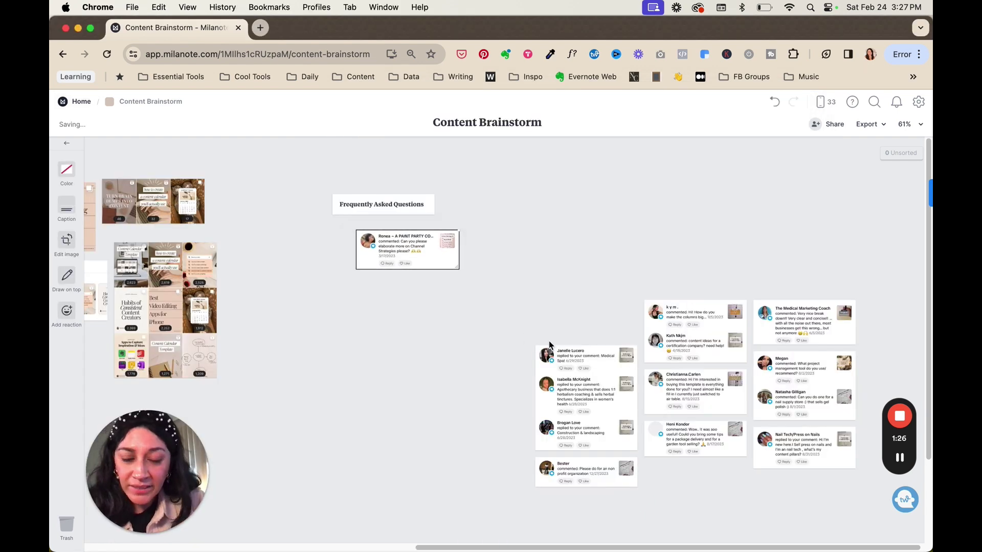
Arrange the first comment cards into columns beside the FAQ heading
left_click_drag(566, 364, 499, 212)
left_click(573, 482)
left_click_drag(573, 482, 412, 319)
left_click(710, 340)
left_click_drag(643, 248, 631, 209)
left_click_drag(690, 396, 635, 266)
left_click_drag(678, 440, 624, 316)
Stack the remaining comment cards into a final column and review the layout
left_click_drag(756, 206, 735, 193)
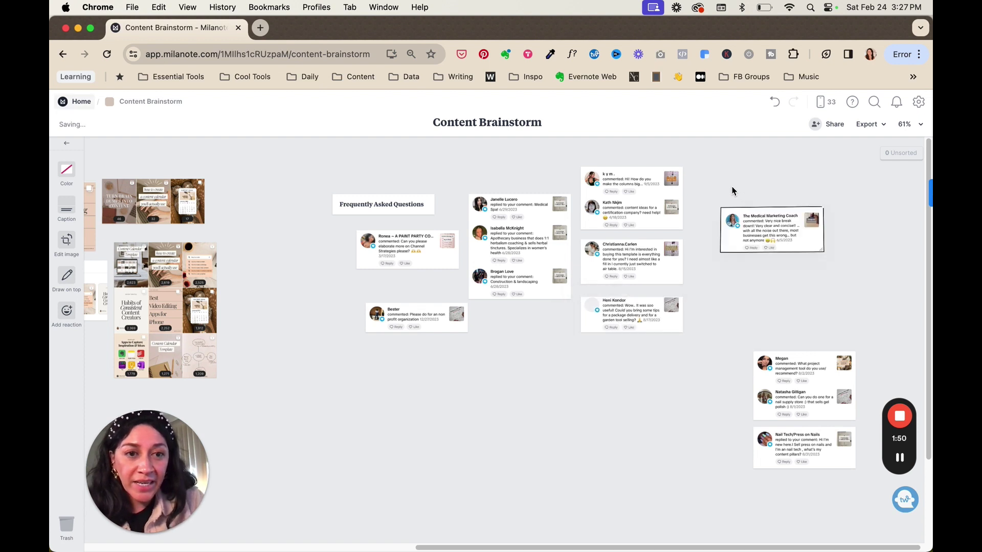
left_click(797, 390)
left_click_drag(773, 324, 738, 266)
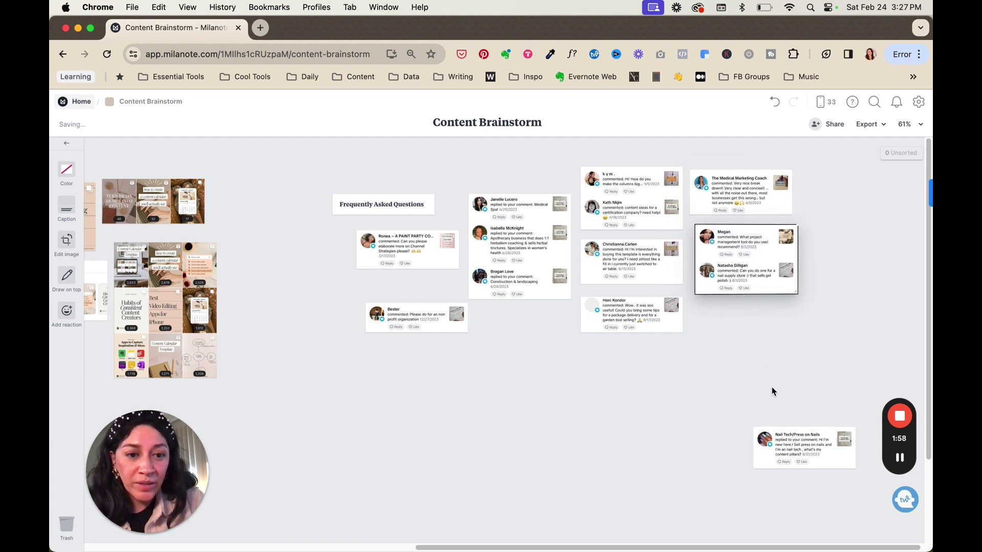
left_click(787, 441)
left_click_drag(772, 392, 734, 326)
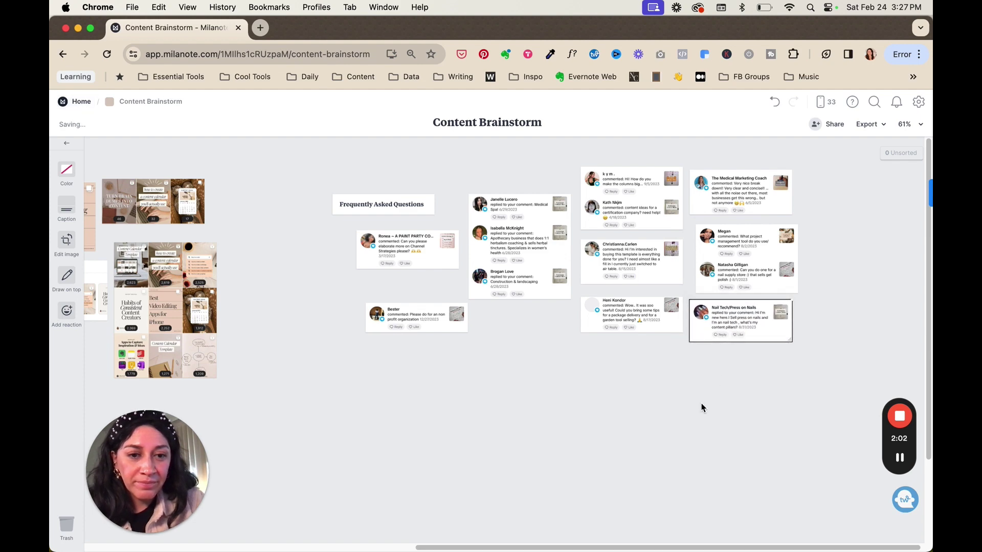
scroll(702, 403, "left", 10)
scroll(702, 403, "left", 3)
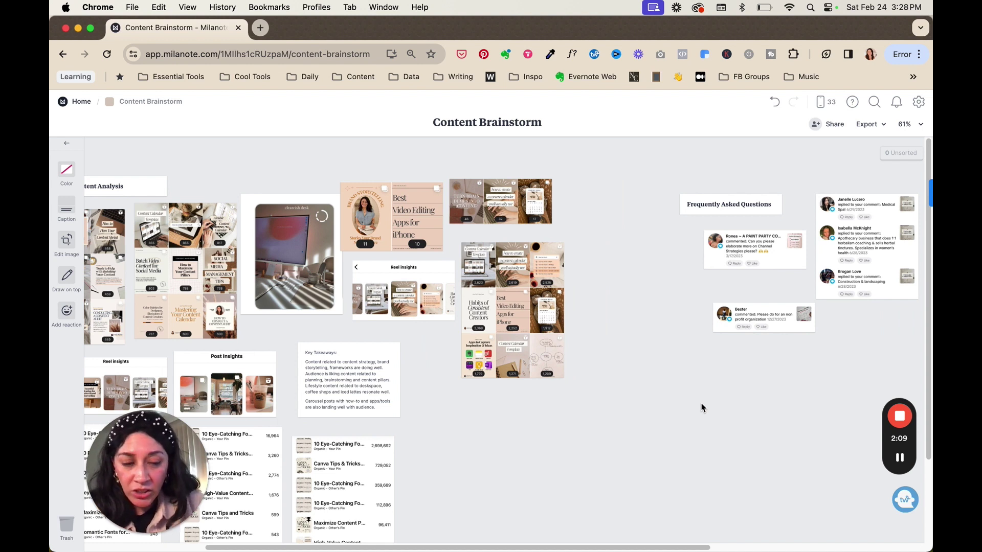
scroll(702, 404, "right", 6)
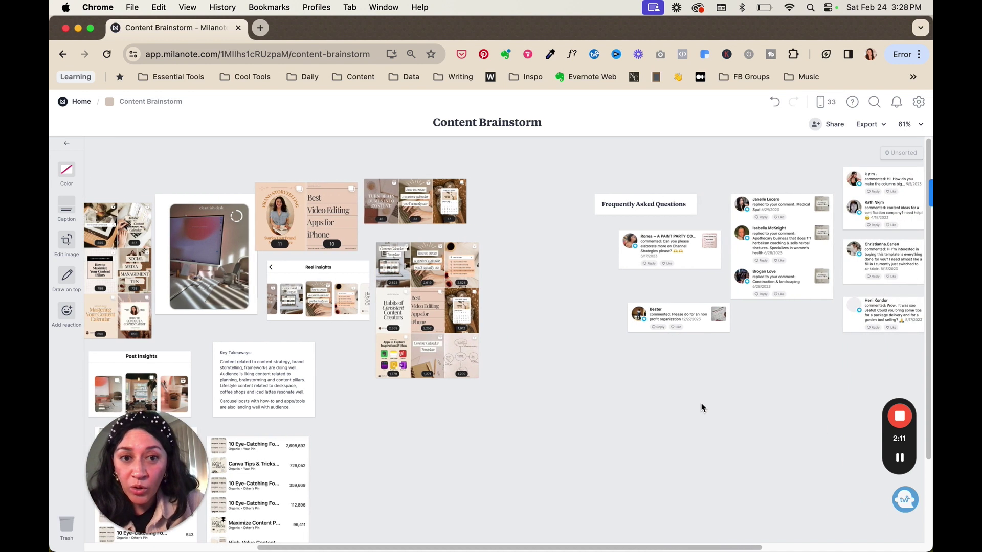
scroll(701, 407, "right", 3)
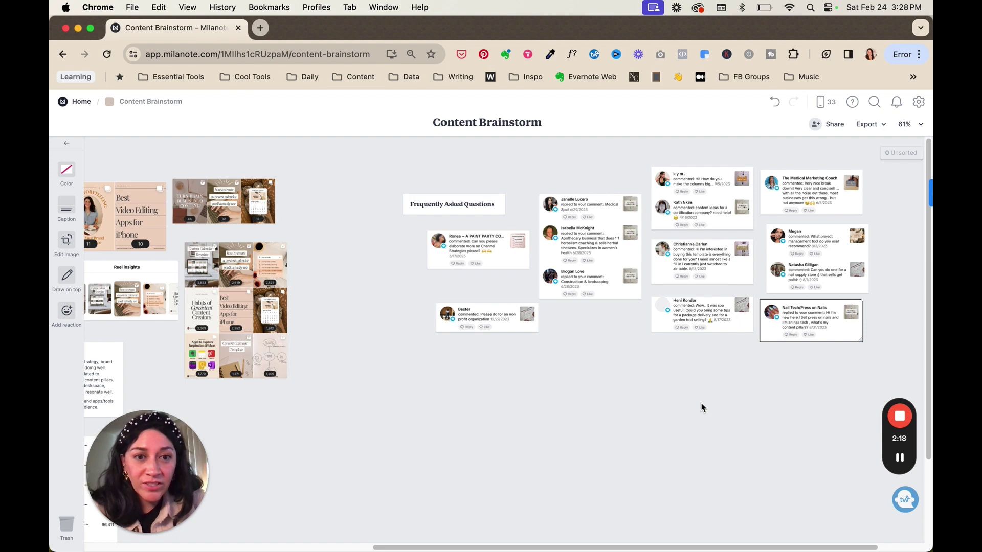
scroll(743, 381, "left", 15)
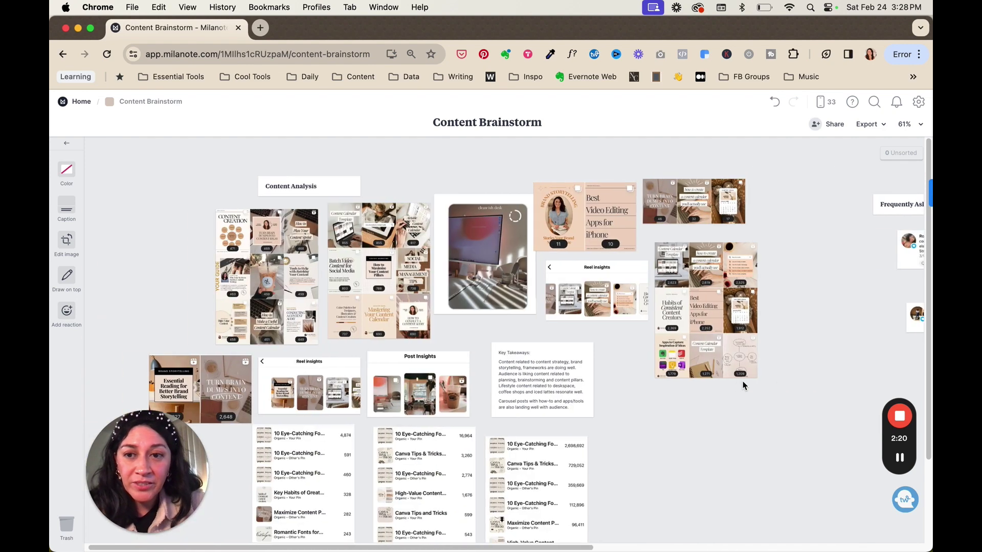
scroll(743, 382, "right", 8)
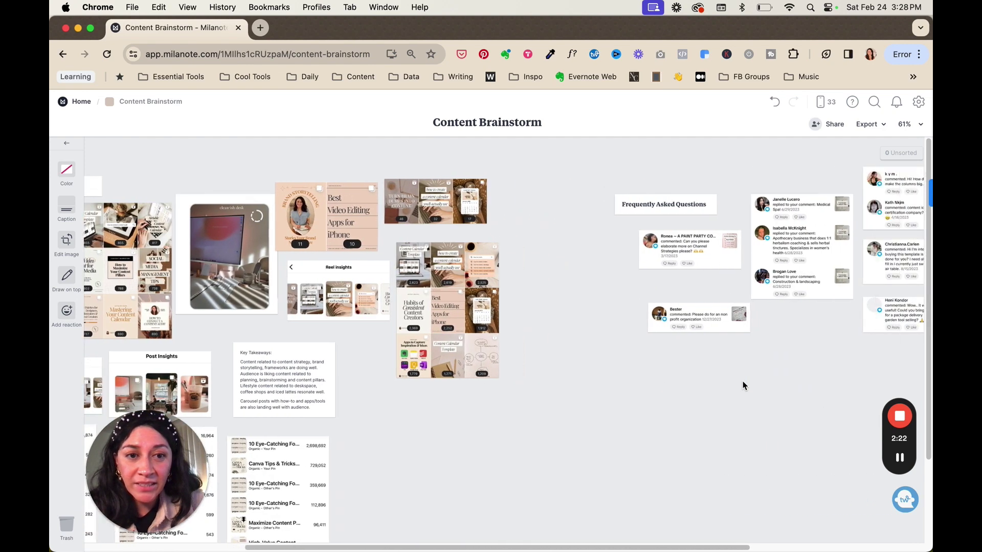
scroll(743, 387, "right", 1)
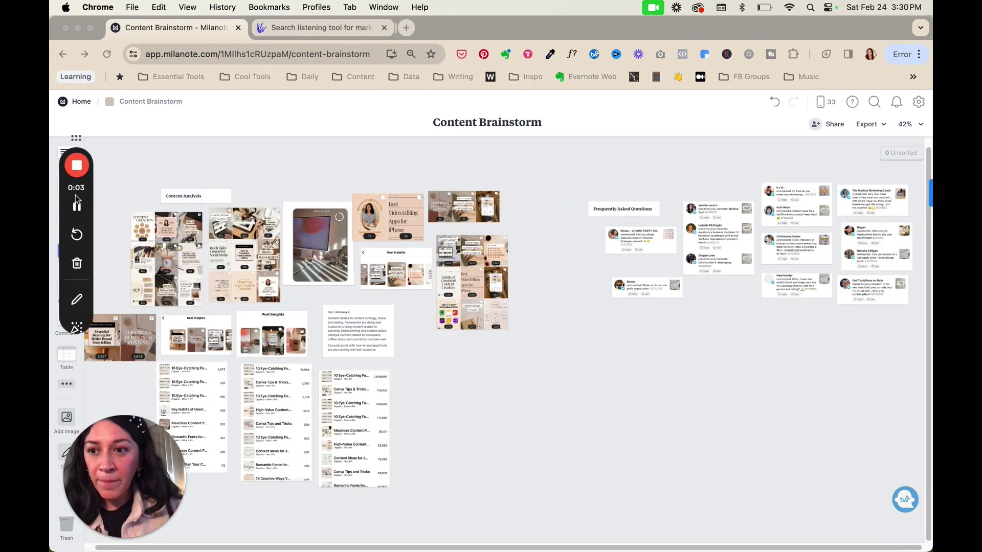
Place a new note below the comment cards headed 'Key Takeaways:'
left_click_drag(77, 143, 152, 146)
left_click_drag(67, 159, 655, 312)
left_click_drag(757, 342, 714, 318)
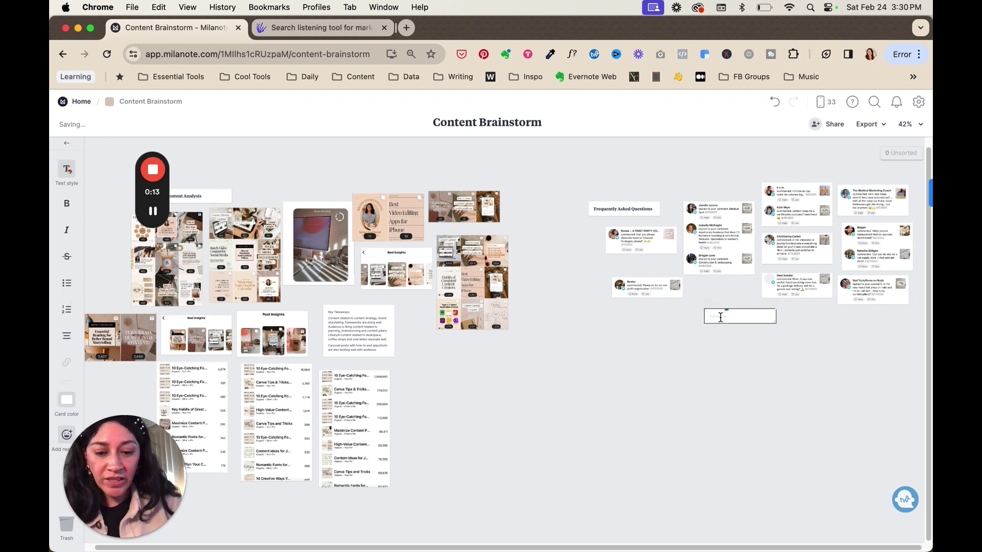
type("Fa")
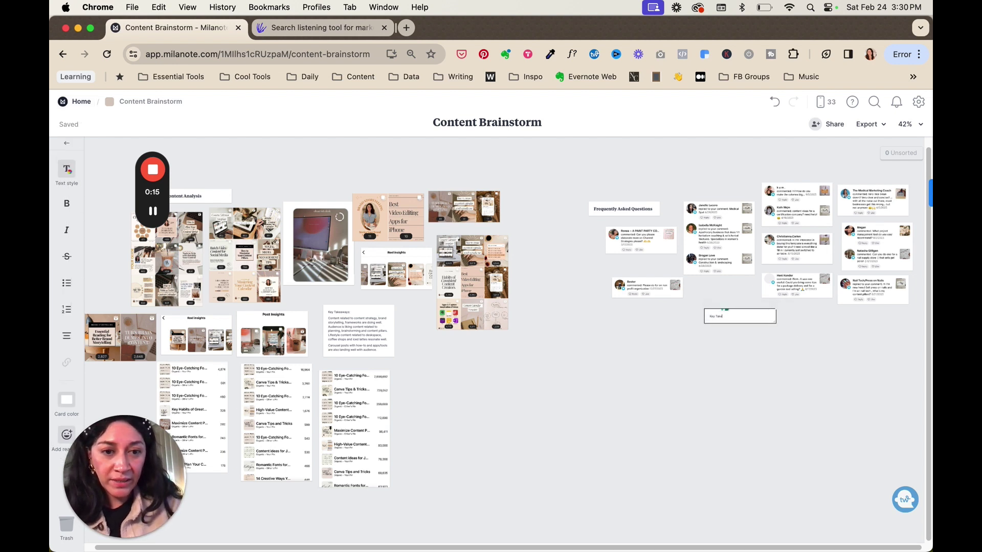
type("y Takeaways:")
key("Return")
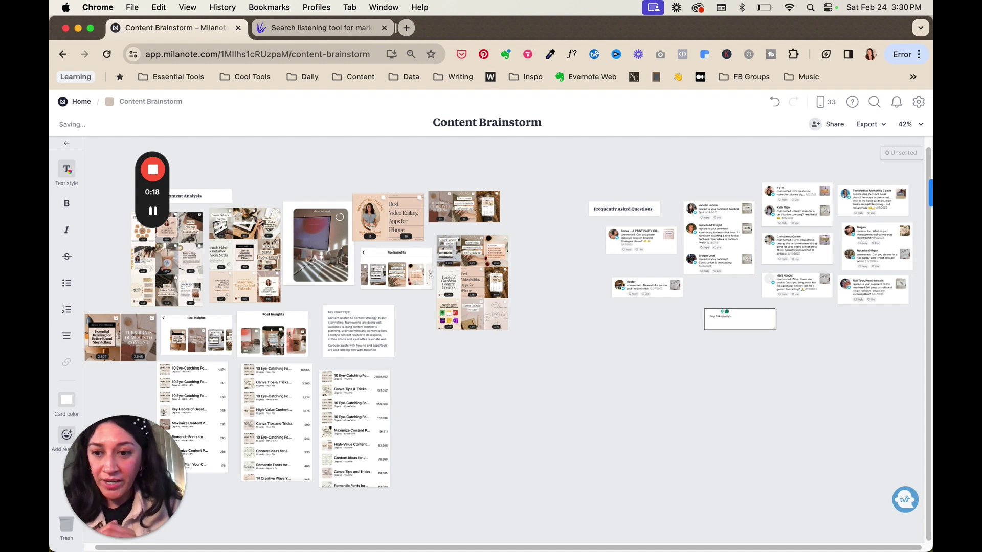
List 'Questions', 'Concerns' and 'Problems' on separate lines
type("Questions")
key("Return")
type("Concerns")
key("Return")
type("P")
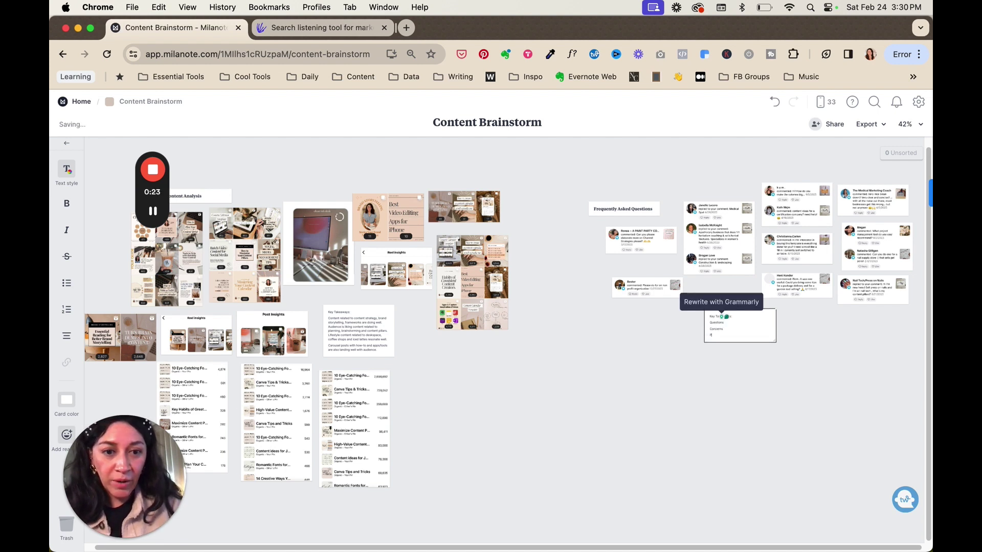
type("roblems")
key("Return")
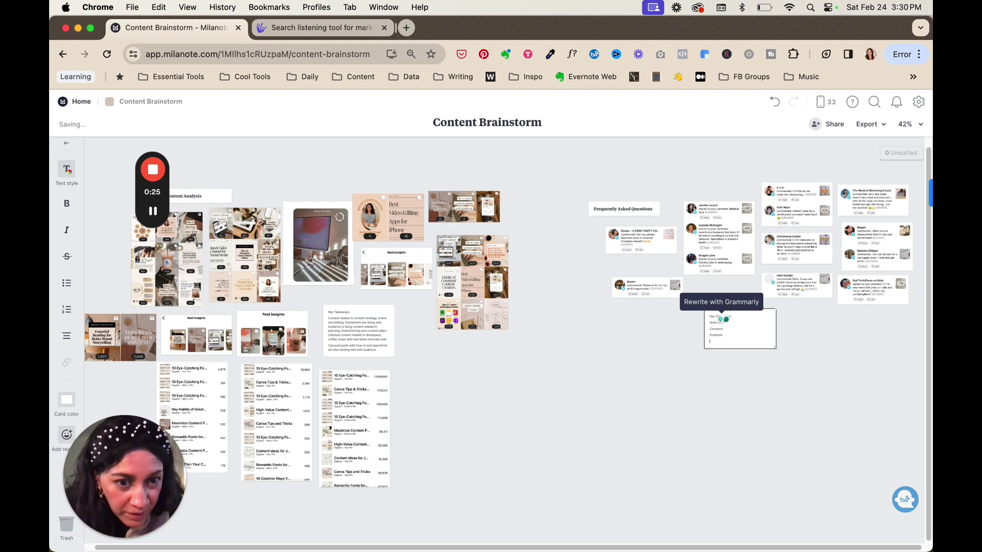
Add lines 'Dreams & End state', 'Unblock them', 'Products or Services', 'Position yourself as an expert'
type("Dreams")
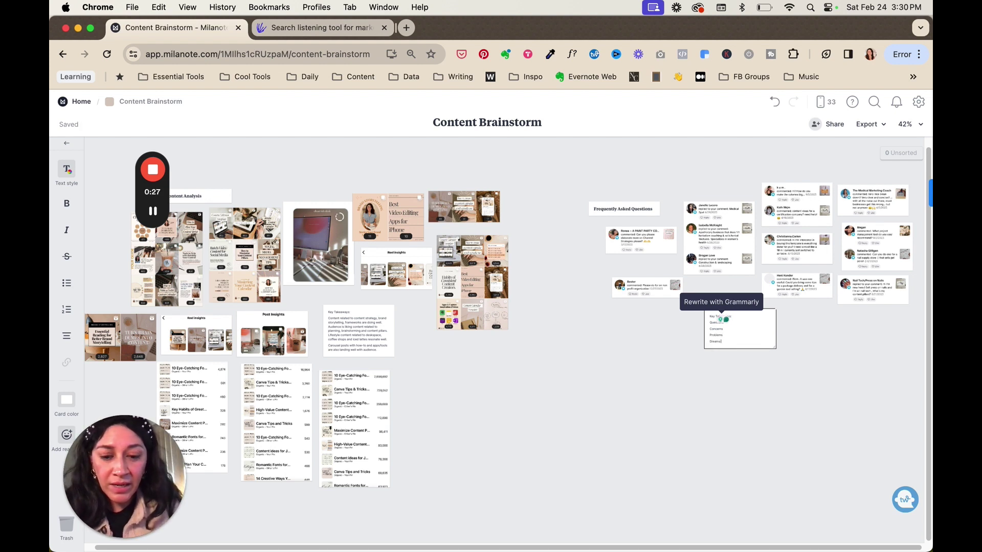
type(" & End state")
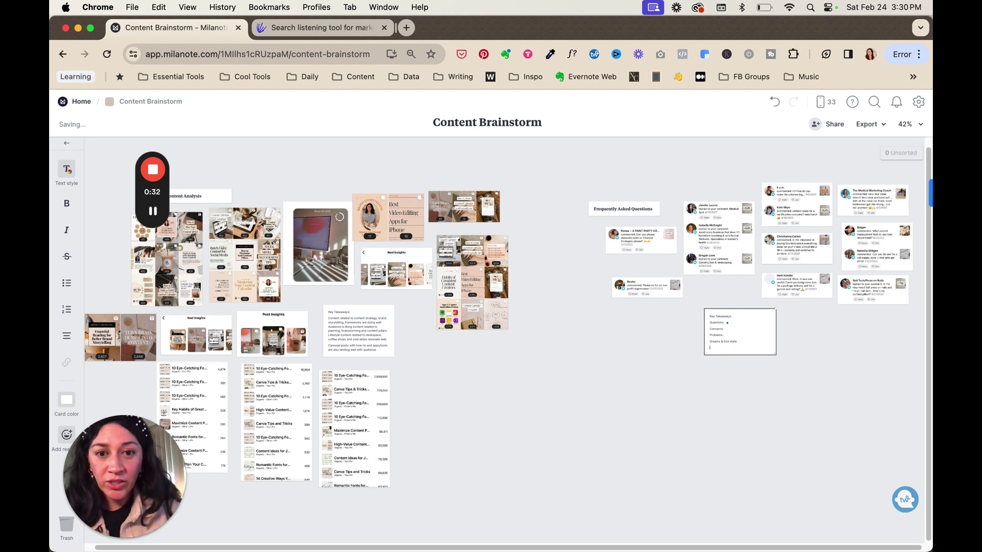
key("Return")
type("Un")
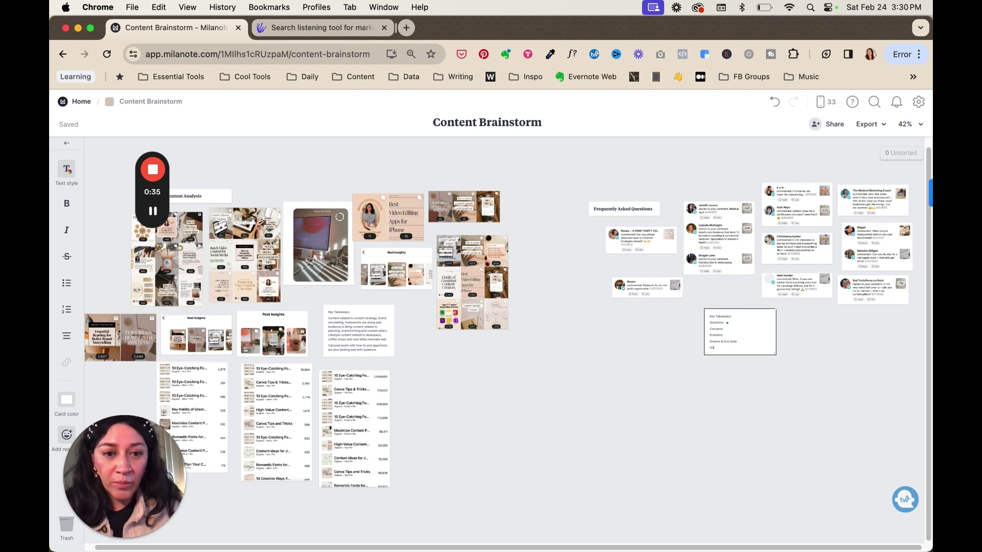
type("block them")
key("Return")
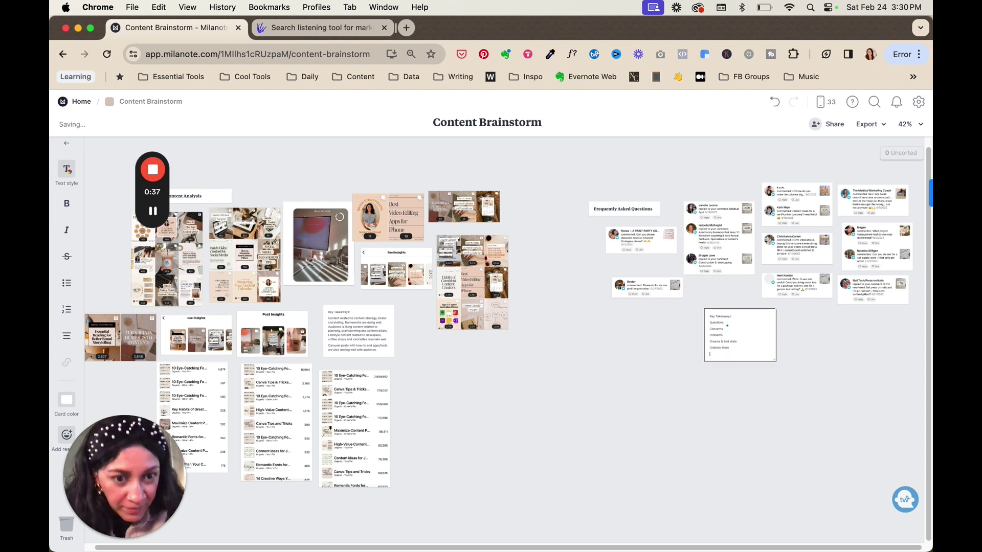
type("Products or Services")
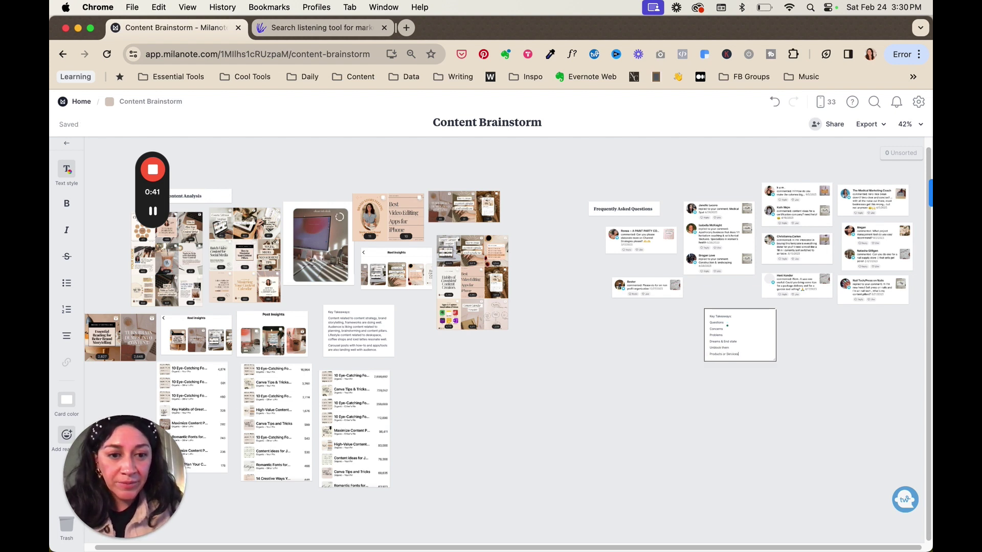
key("Return")
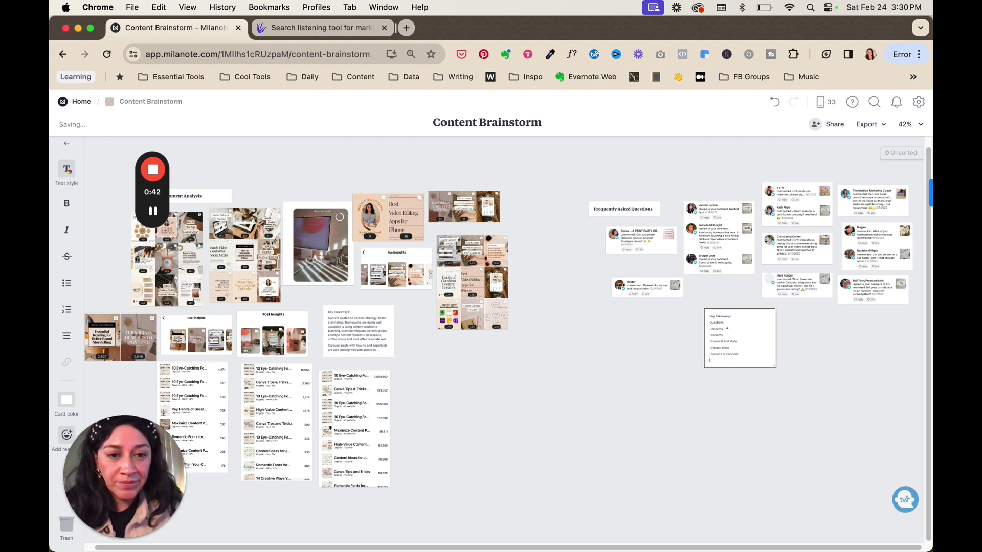
type("Po")
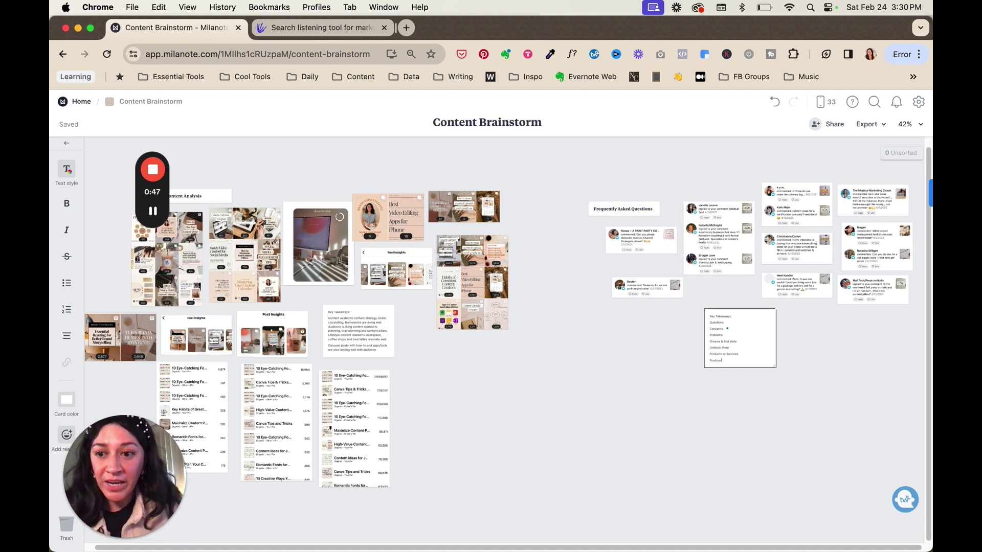
type("sition")
type("yourself as an expert")
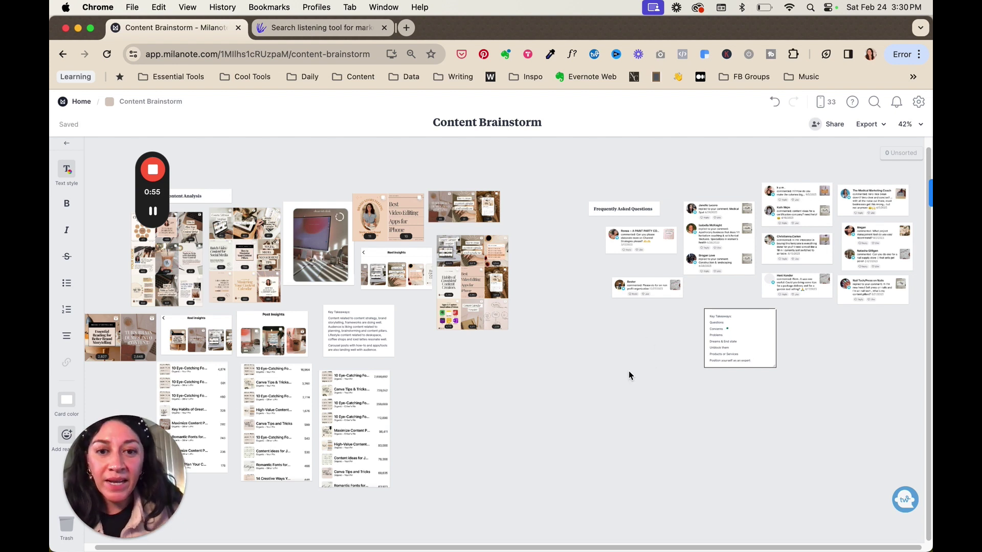
left_click(628, 370)
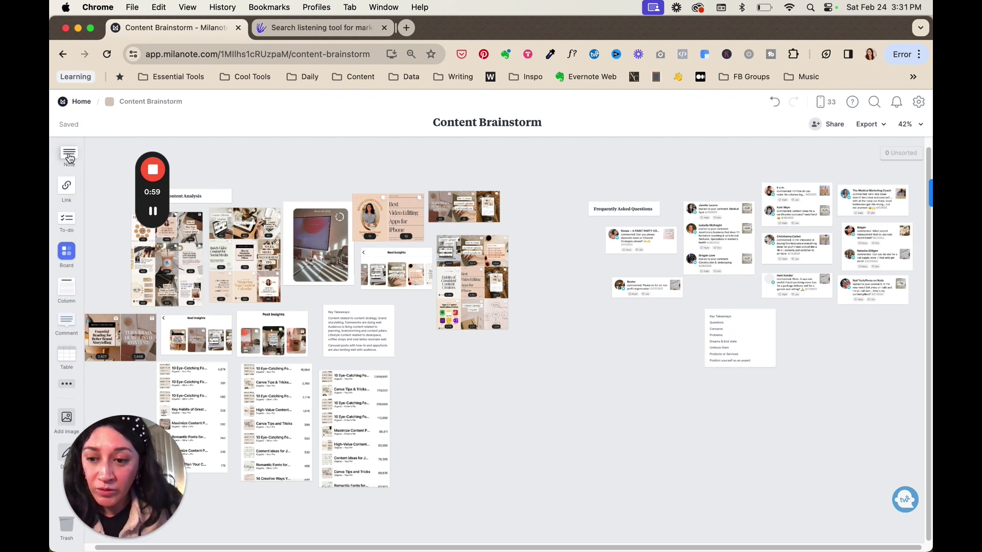
Create a 'Keyword Searches' note on the empty canvas and apply the Large heading style
left_click_drag(69, 158, 451, 413)
left_click(469, 422)
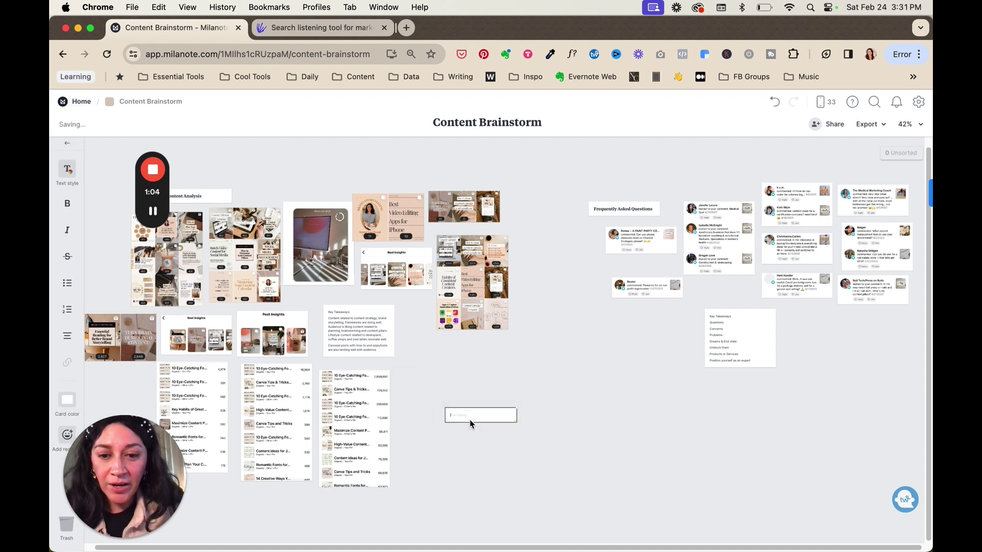
type("Keyword S")
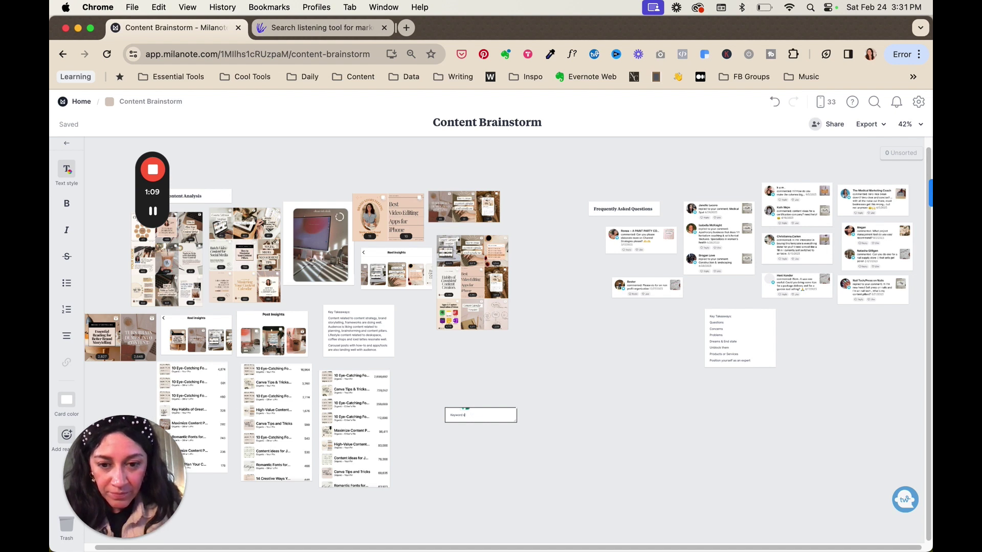
type("earches")
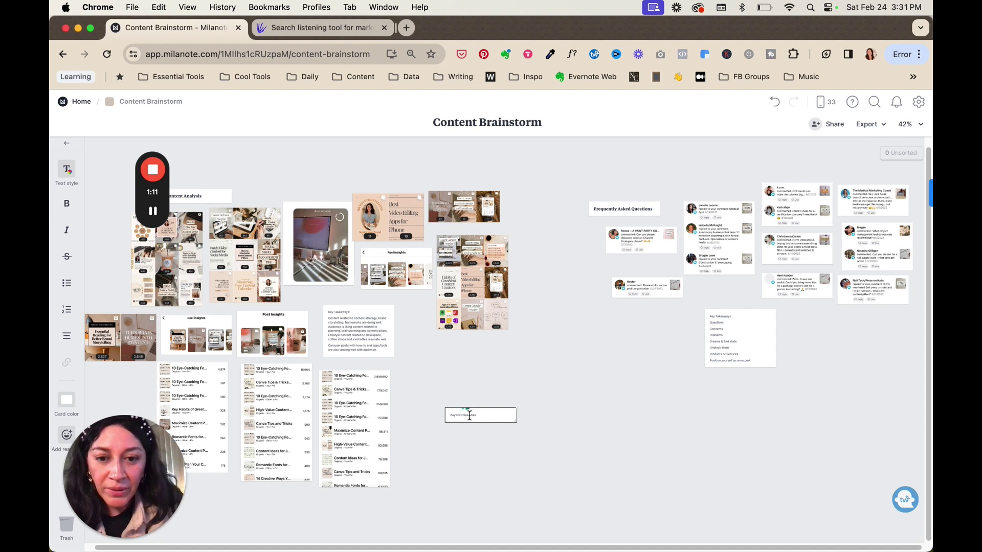
triple_click(469, 415)
left_click(67, 144)
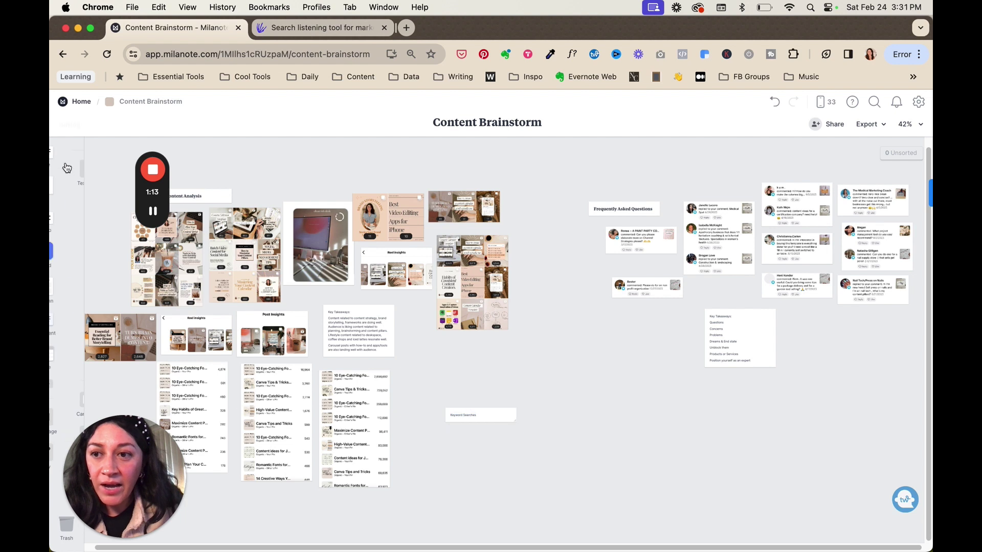
triple_click(467, 417)
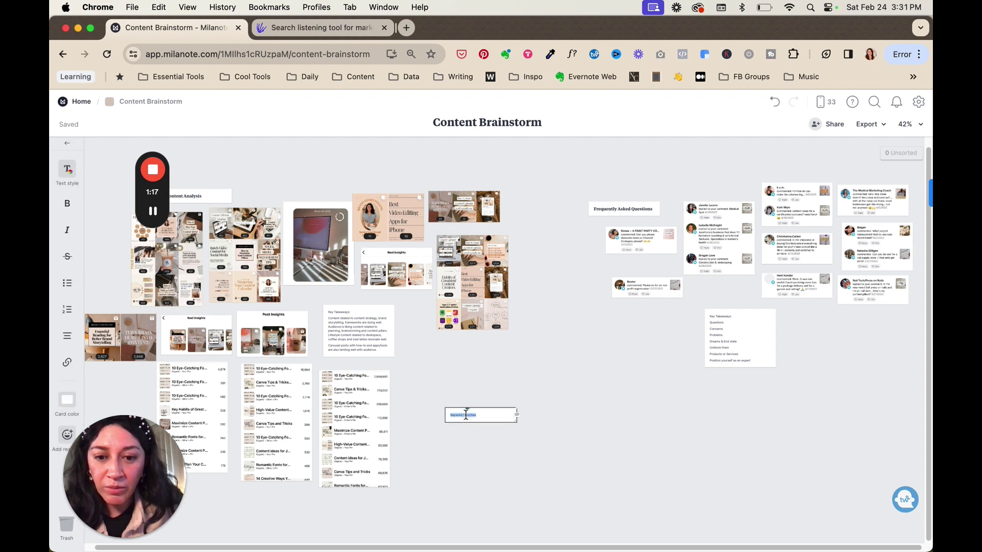
left_click(66, 170)
left_click(112, 156)
left_click(532, 413)
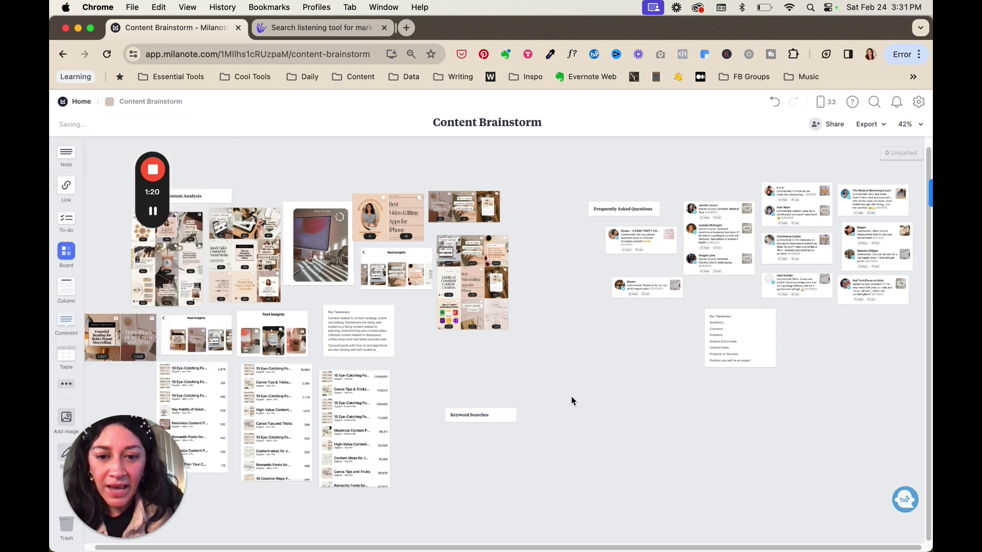
Switch to the AnswerThePublic tab, browse its homepage, and return to the search box
left_click(352, 30)
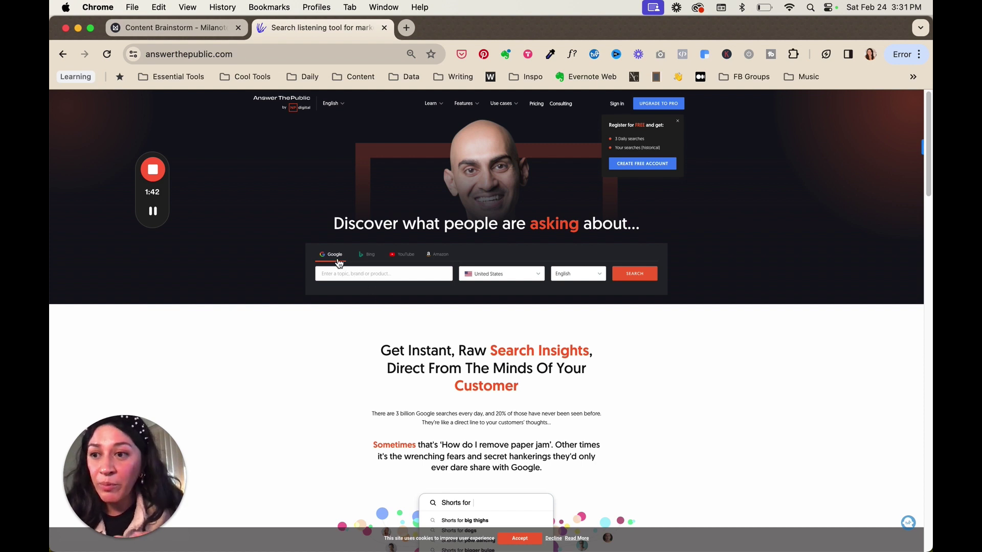
scroll(338, 261, "down", 5)
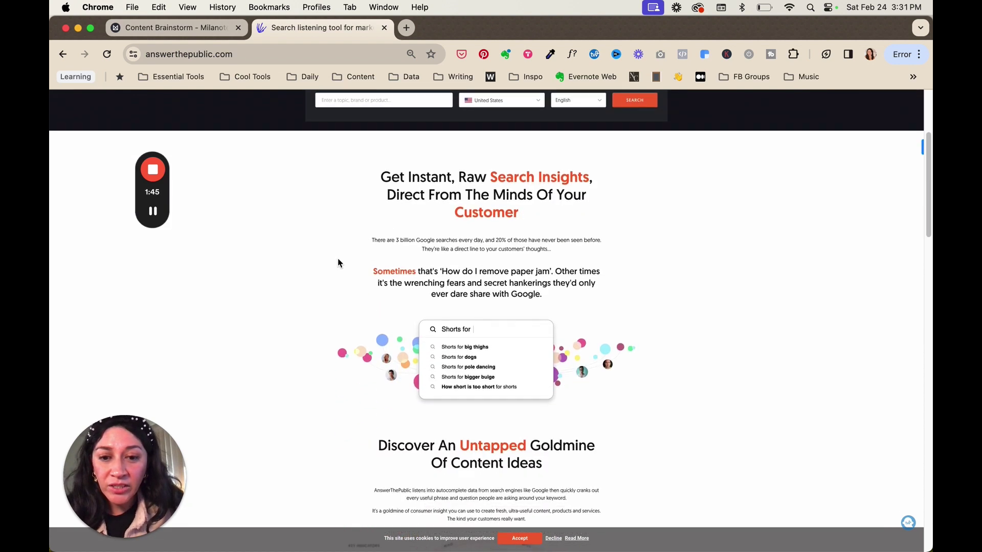
scroll(478, 356, "down", 3)
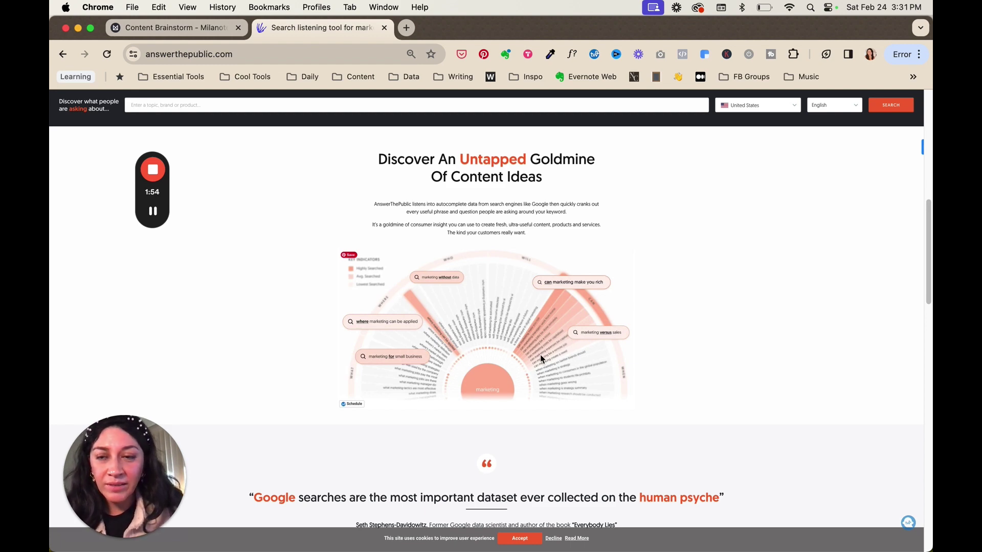
scroll(531, 354, "down", 5)
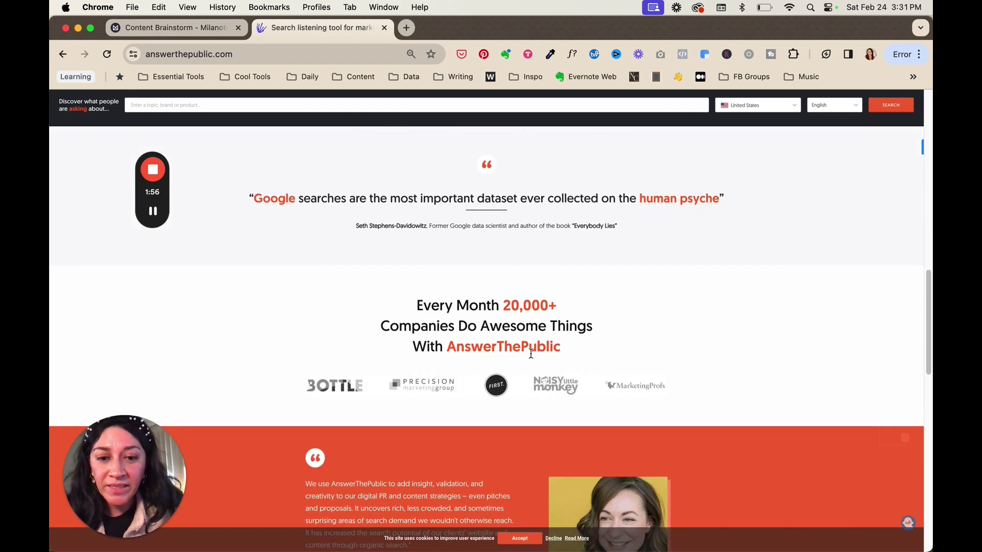
scroll(531, 354, "up", 4)
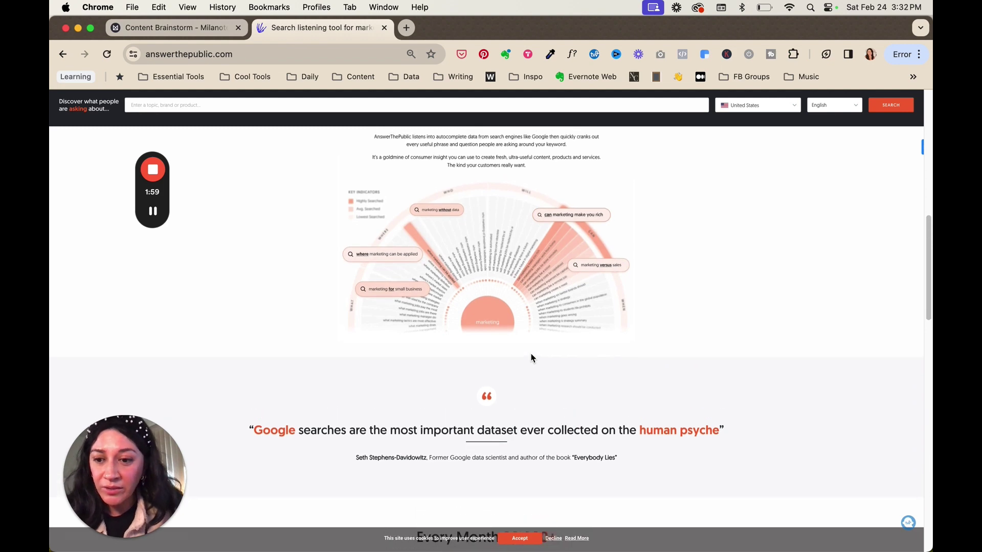
scroll(531, 355, "up", 3)
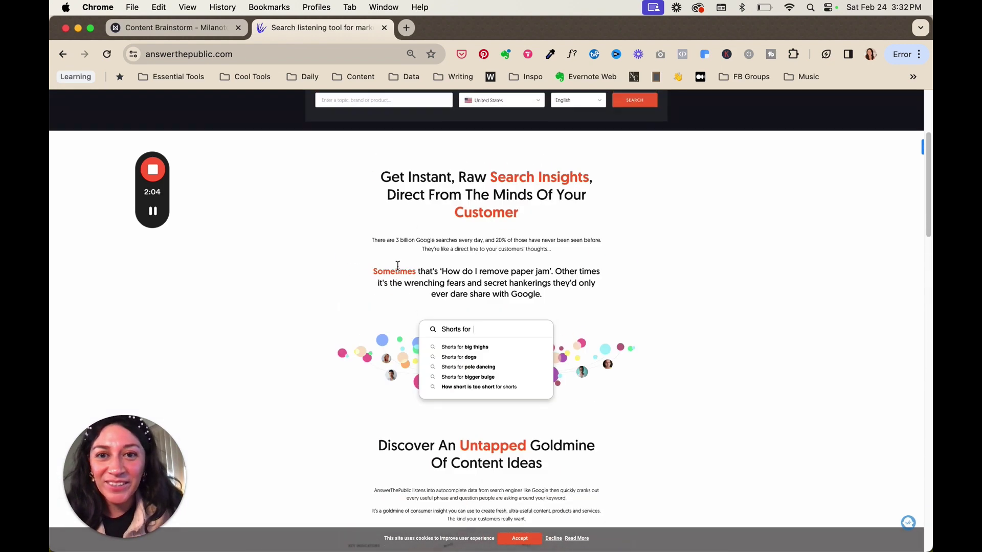
scroll(398, 266, "up", 3)
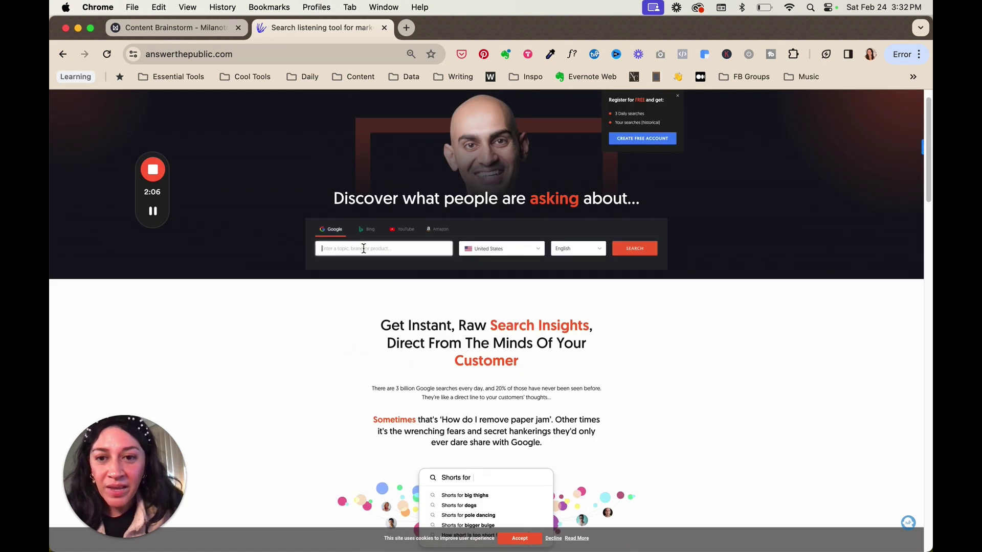
left_click(417, 248)
type("Skin care")
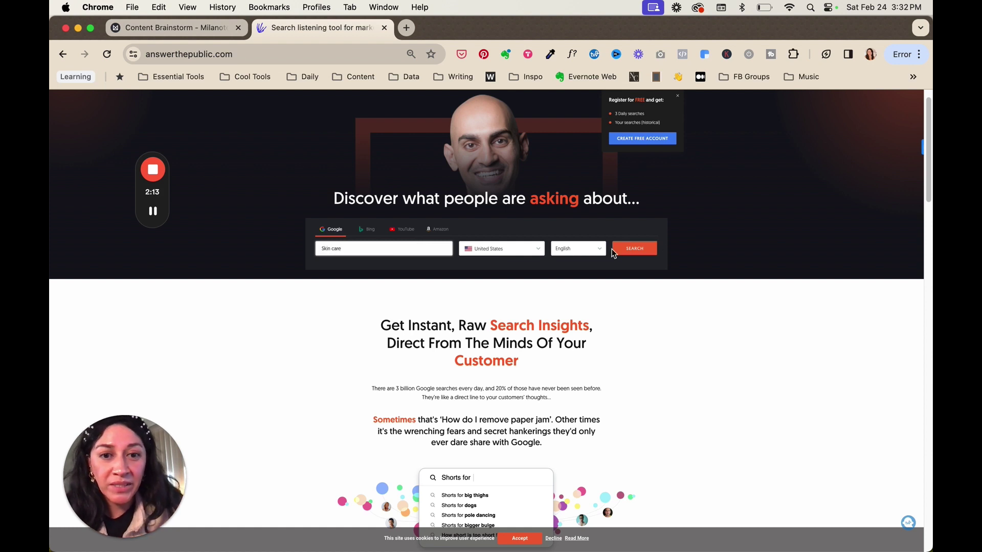
left_click(639, 250)
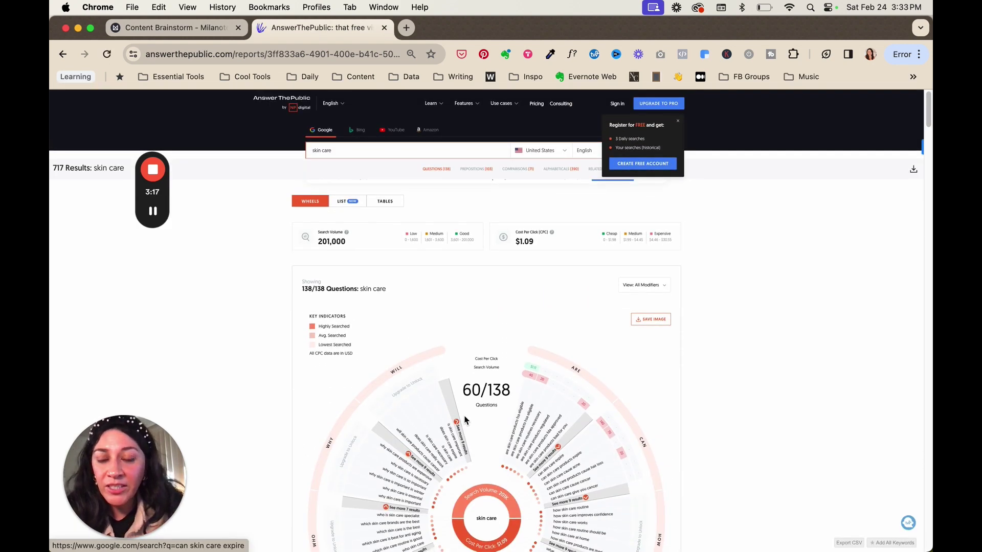
key("super+equal")
key("super+equal")
key("super+equal")
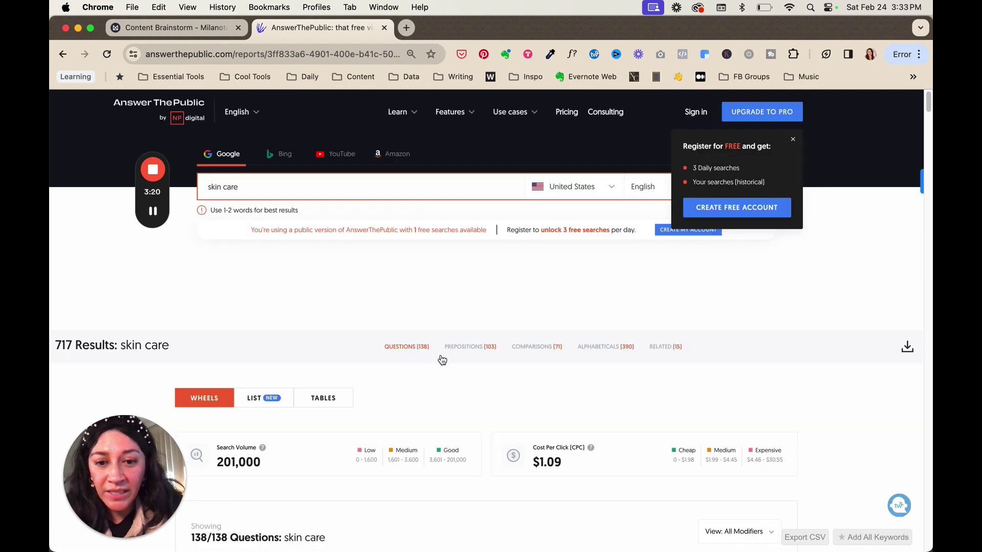
scroll(442, 361, "down", 10)
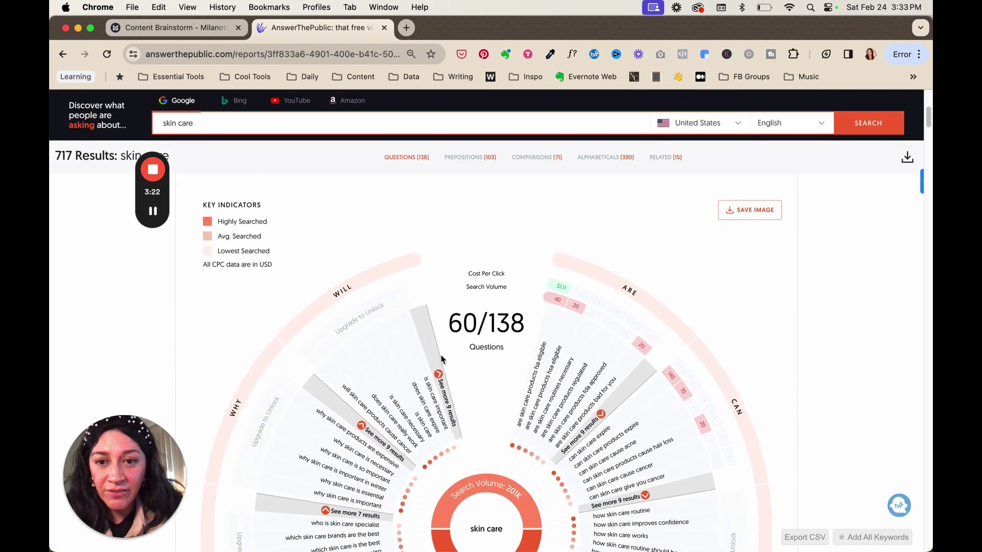
scroll(441, 355, "down", 1)
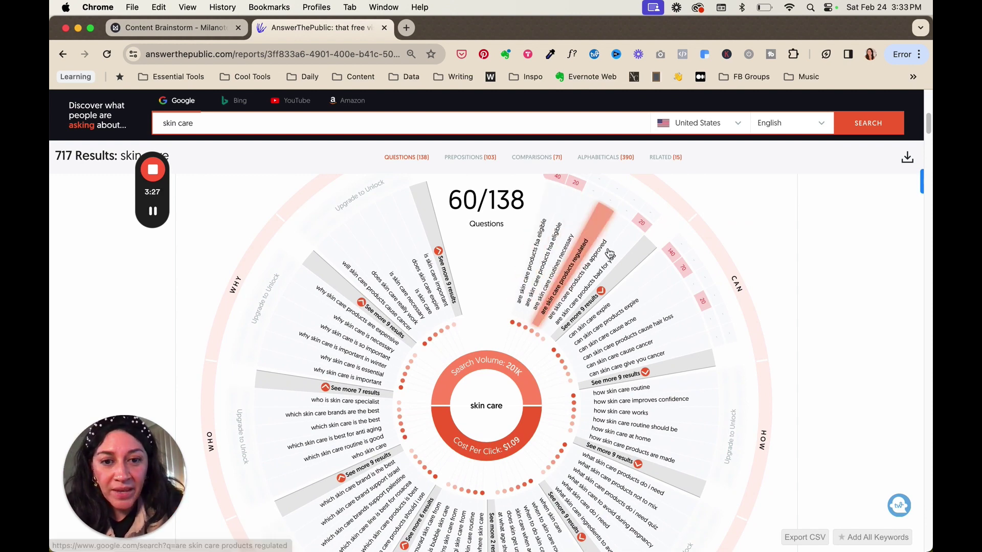
scroll(642, 349, "down", 4)
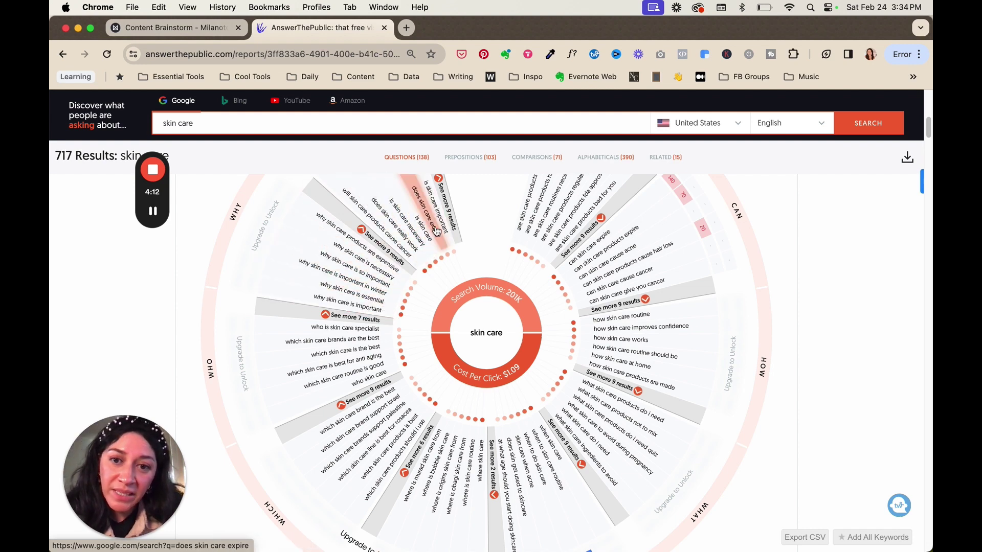
scroll(373, 392, "down", 3)
scroll(373, 393, "down", 4)
scroll(373, 392, "up", 10)
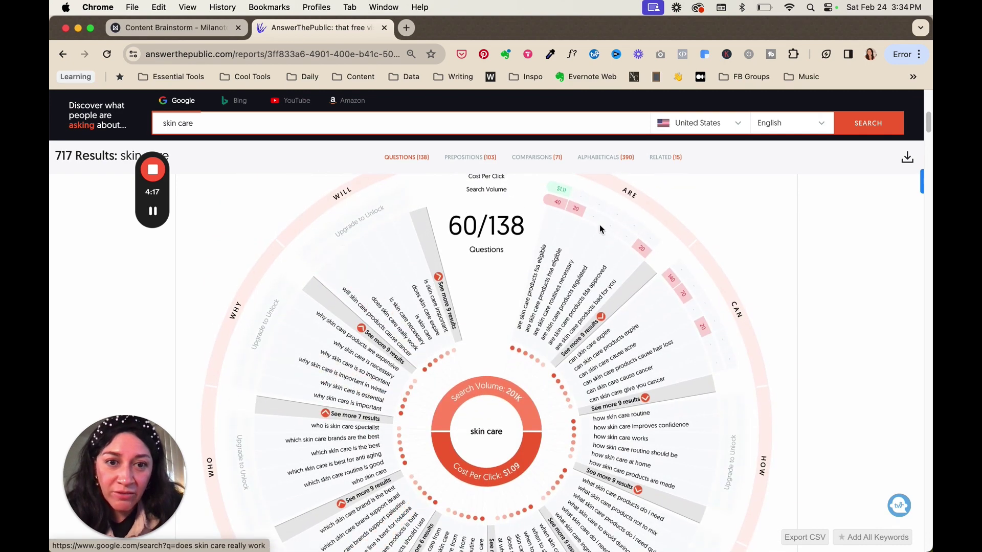
scroll(600, 225, "up", 1)
scroll(684, 337, "down", 4)
scroll(685, 336, "down", 4)
scroll(348, 388, "up", 5)
scroll(347, 387, "up", 5)
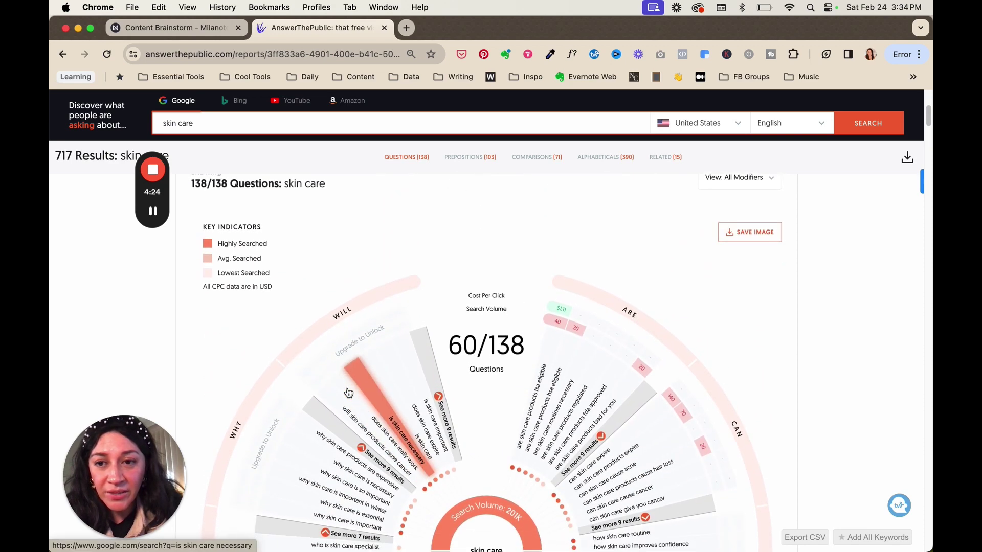
scroll(241, 236, "up", 2)
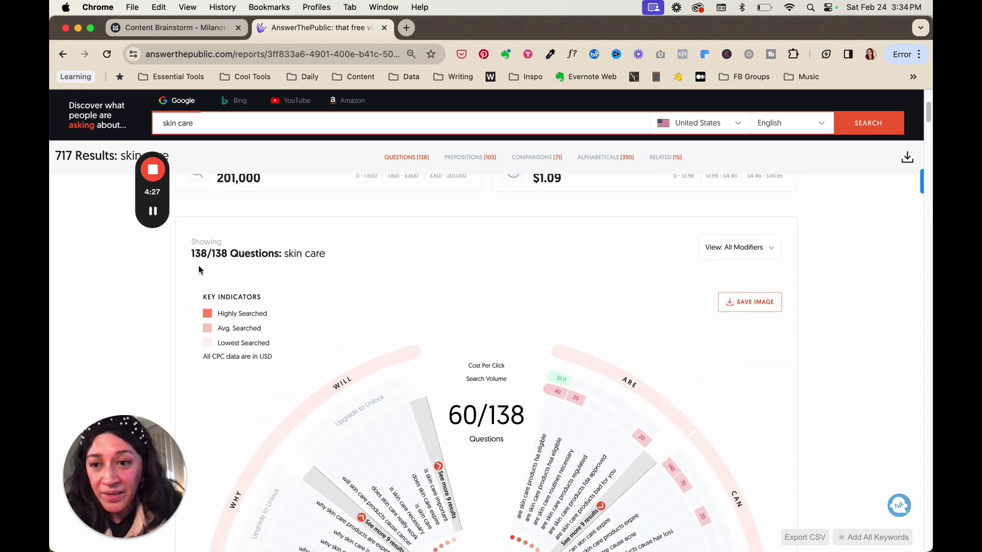
scroll(314, 280, "down", 10)
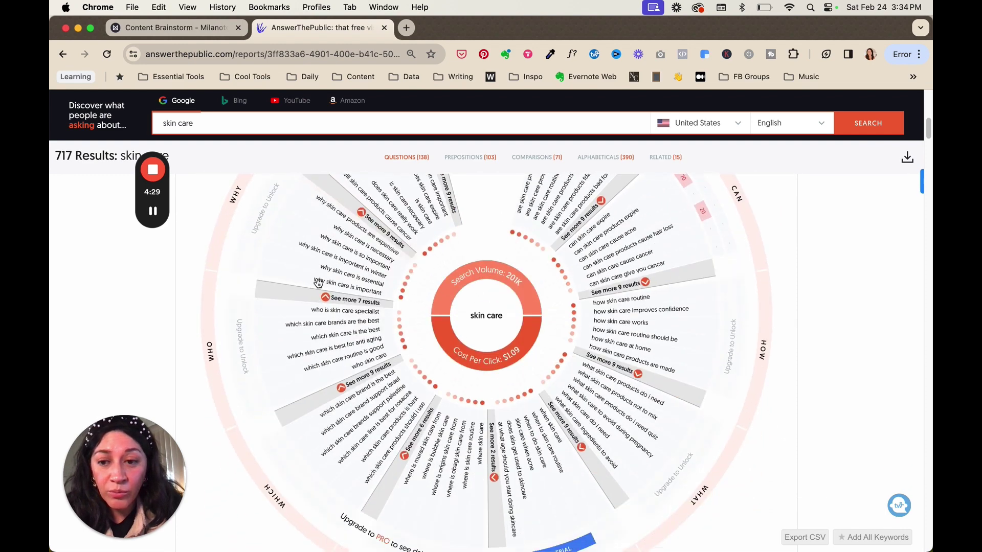
scroll(318, 283, "down", 10)
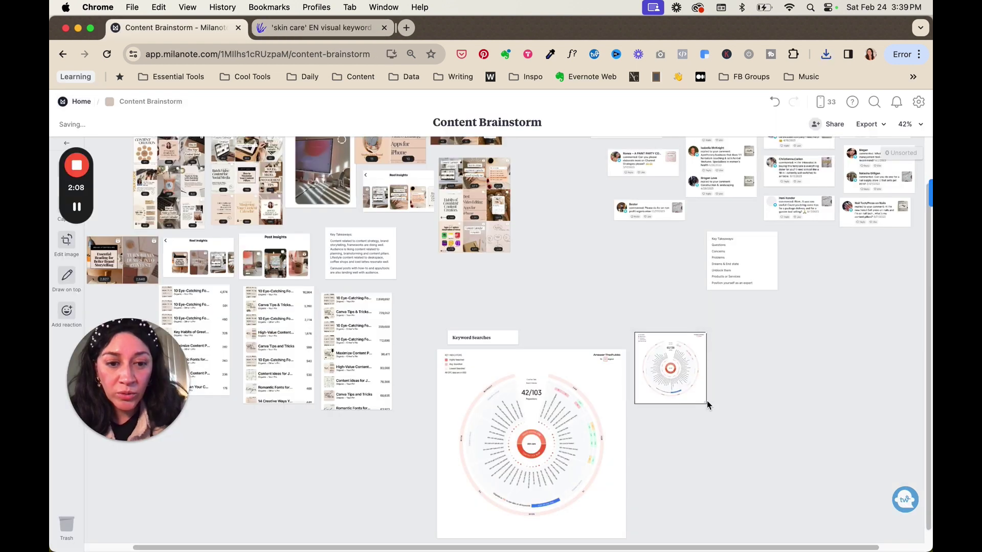
Resize the small 60/138 wheel image larger to match the Keyword searches image
left_click_drag(771, 450, 820, 491)
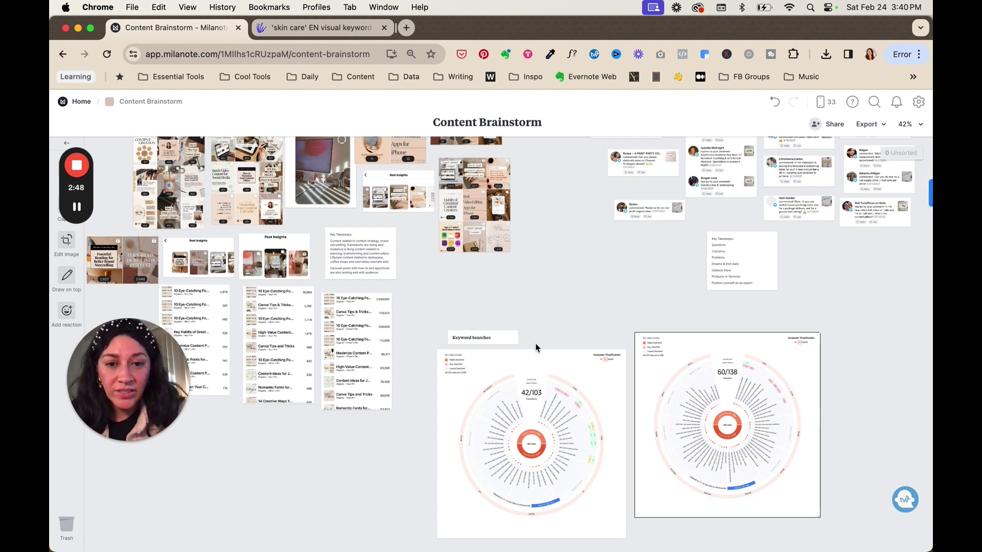
scroll(554, 405, "down", 1)
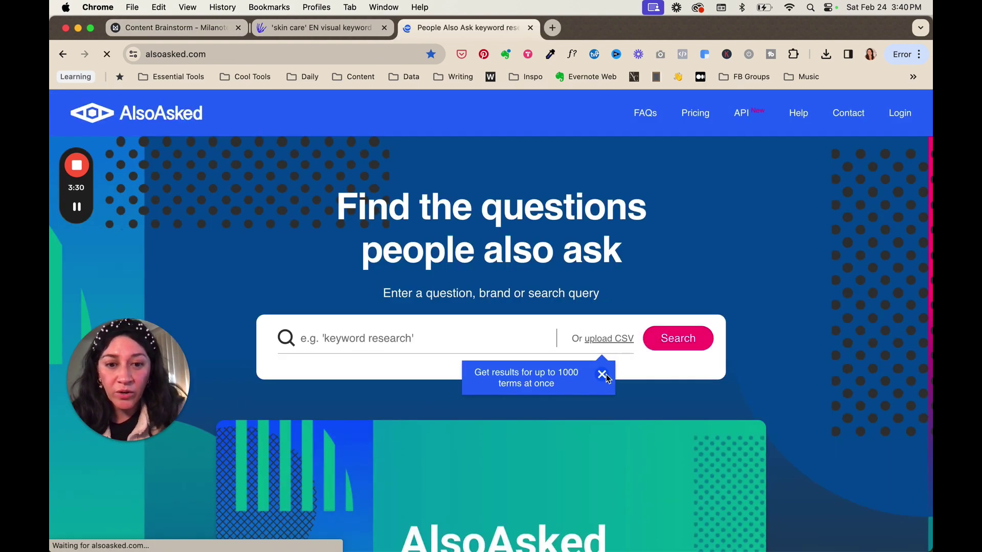
Dismiss the search tip and cookie notice, and set the search country to United States
left_click(603, 375)
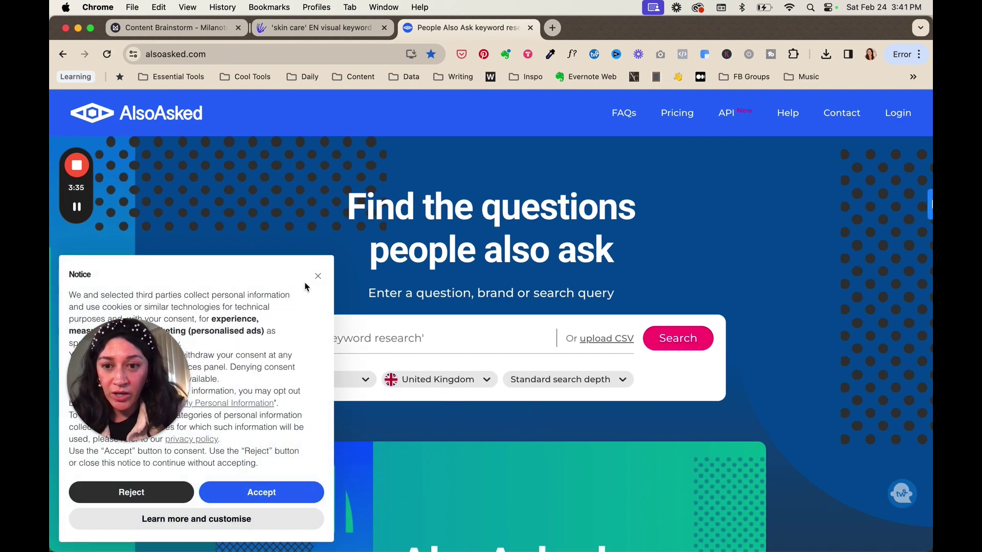
left_click(318, 276)
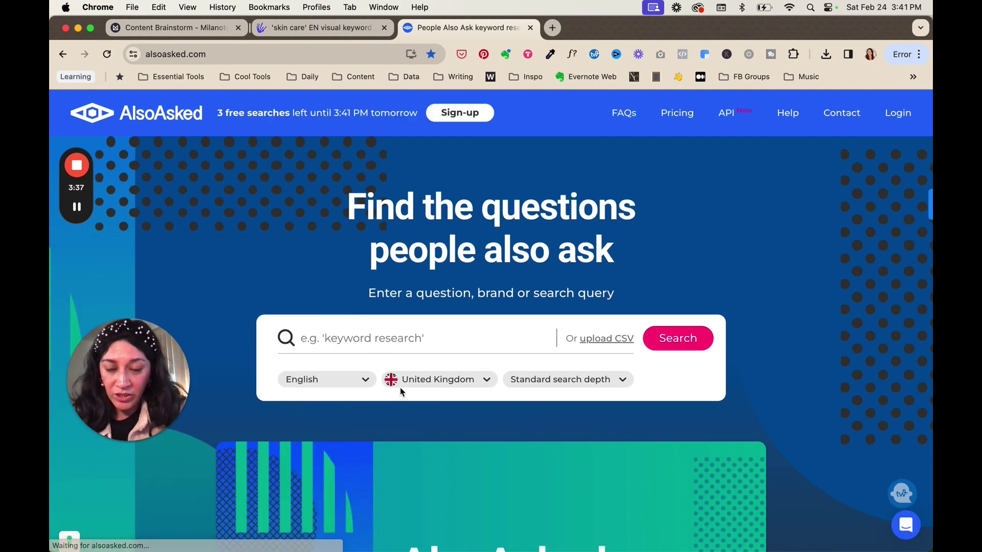
left_click(441, 379)
scroll(440, 468, "down", 2)
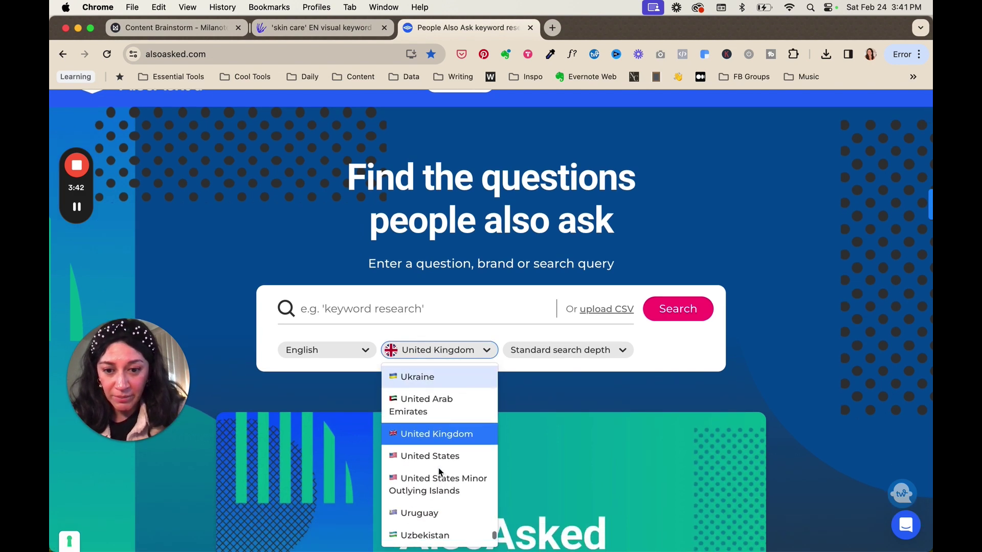
left_click(439, 463)
Search AlsoAsked for 'skin care'
left_click(368, 313)
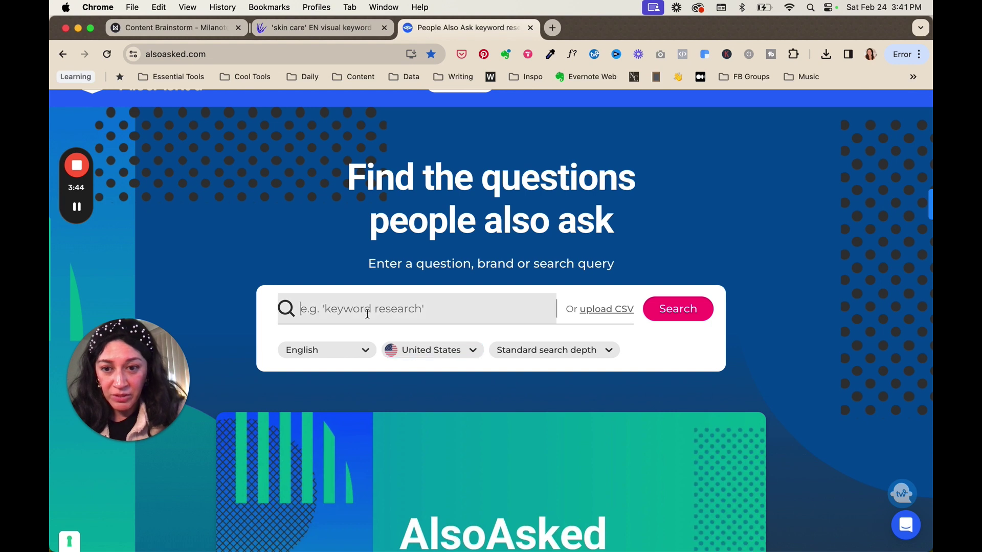
type("skin care")
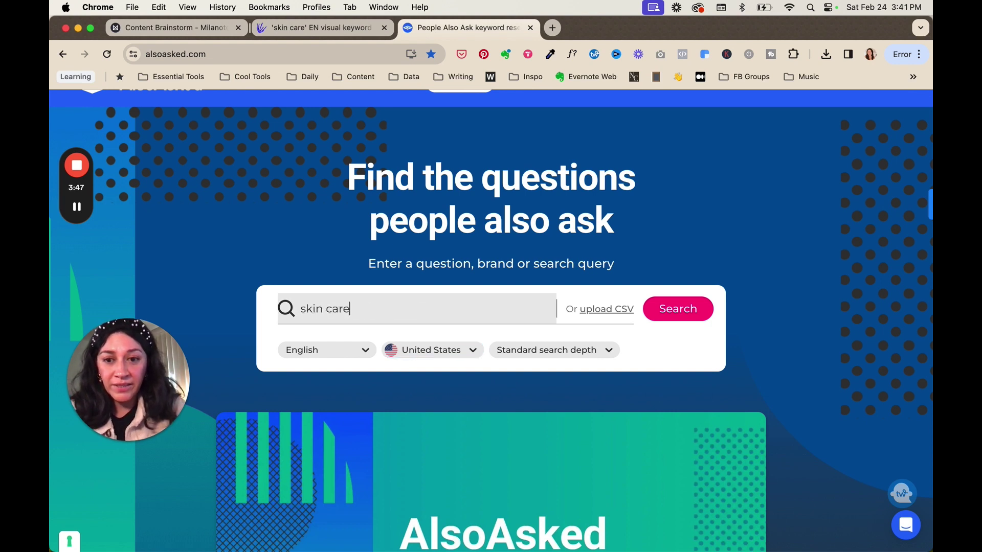
left_click(689, 307)
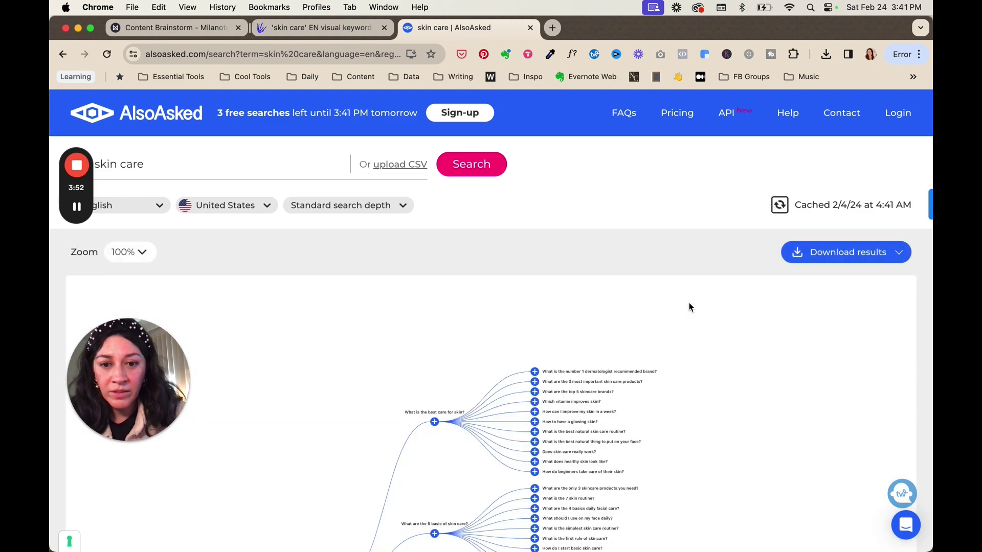
Zoom the skin care question tree, save it as alsoasked-skin-care.png, and close the downloads panel
scroll(689, 307, "down", 5)
scroll(689, 307, "up", 10)
scroll(689, 307, "down", 4)
scroll(757, 346, "down", 5)
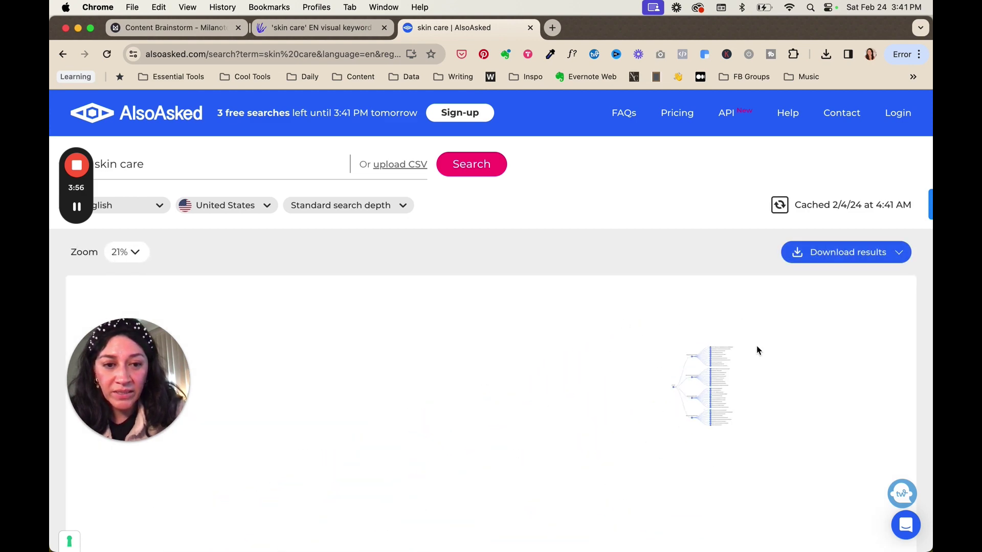
scroll(757, 346, "up", 6)
mouse_move(931, 204)
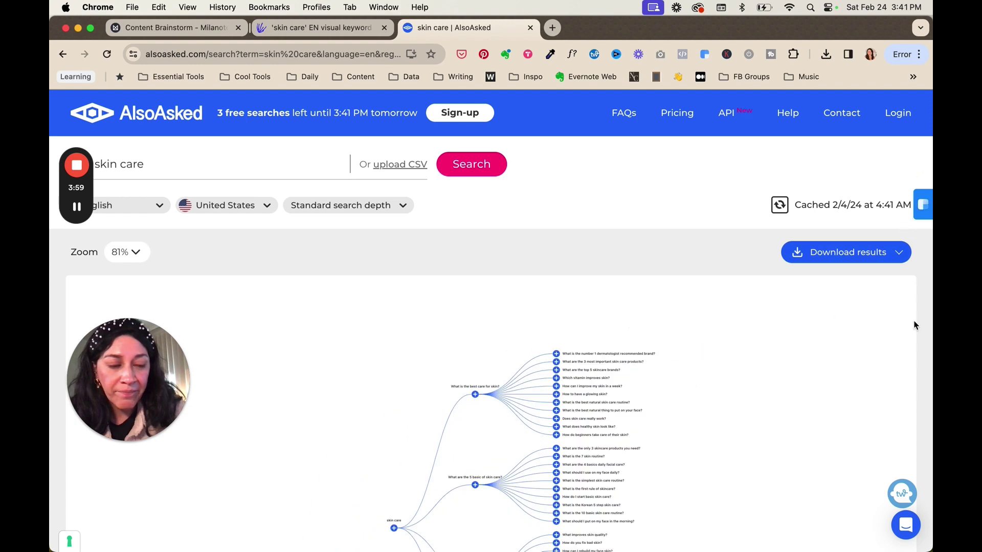
scroll(920, 332, "down", 5)
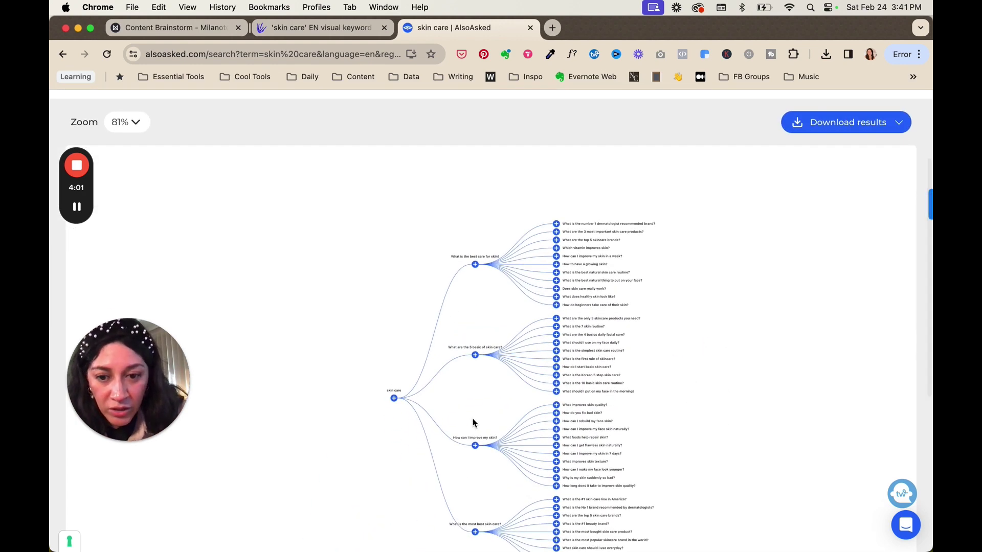
scroll(421, 369, "up", 5)
scroll(422, 367, "down", 5)
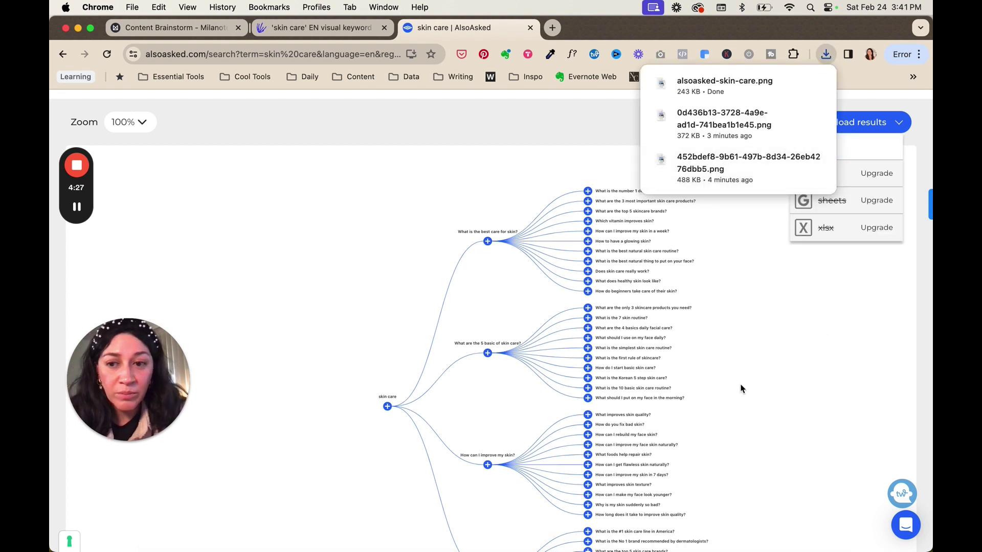
left_click(587, 138)
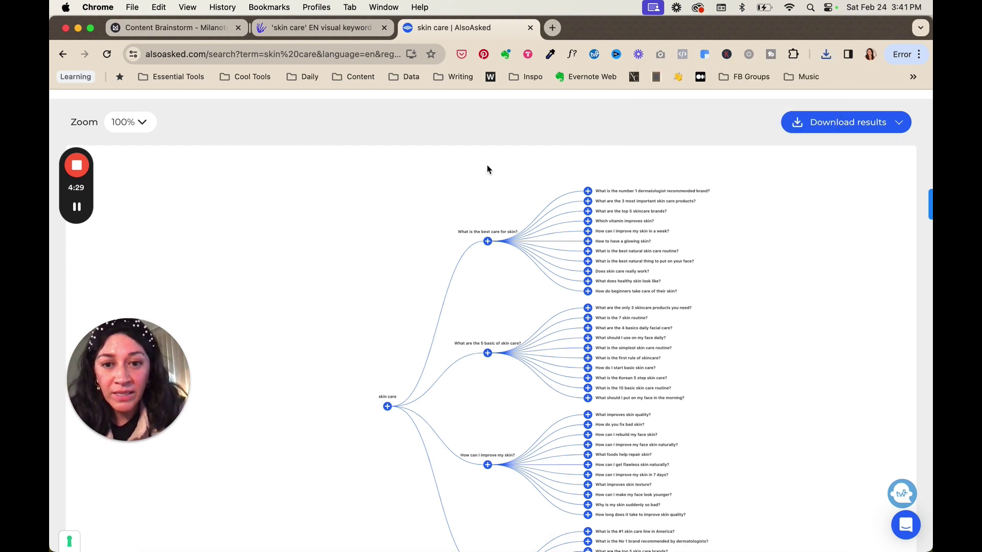
scroll(853, 339, "down", 5)
scroll(853, 339, "up", 5)
scroll(680, 236, "down", 5)
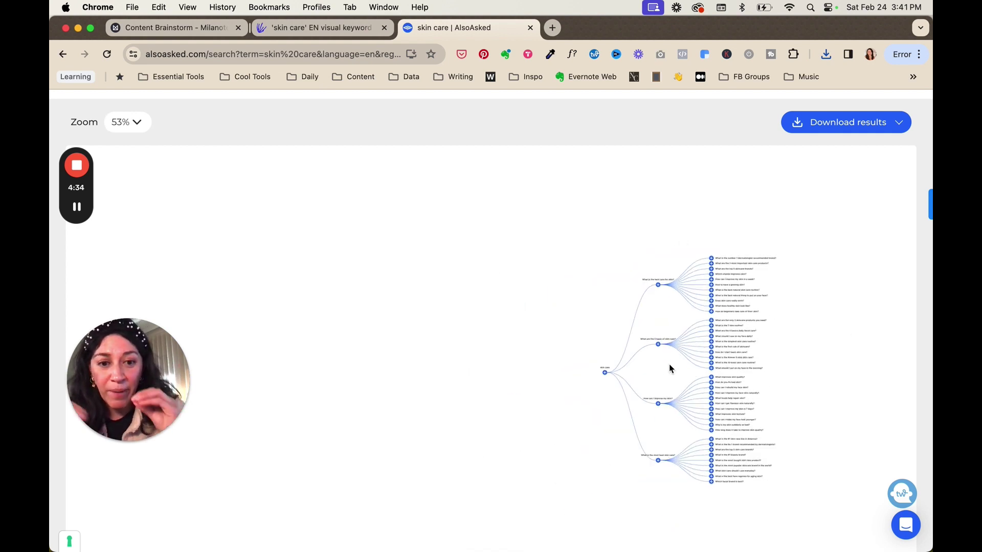
Drag alsoasked-skin-care.png from Downloads onto the Content Brainstorm board beside the Question/Notes table
left_click(193, 32)
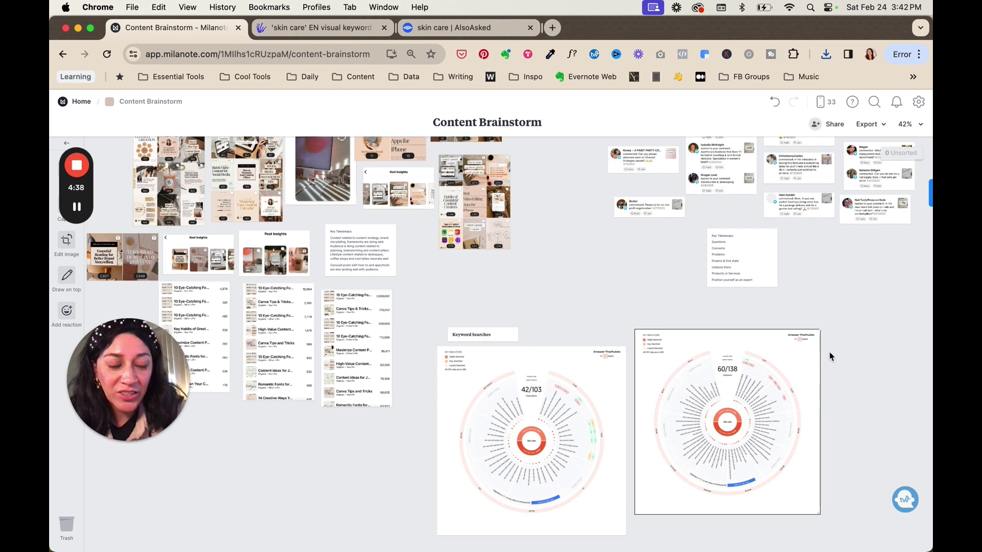
left_click(654, 304)
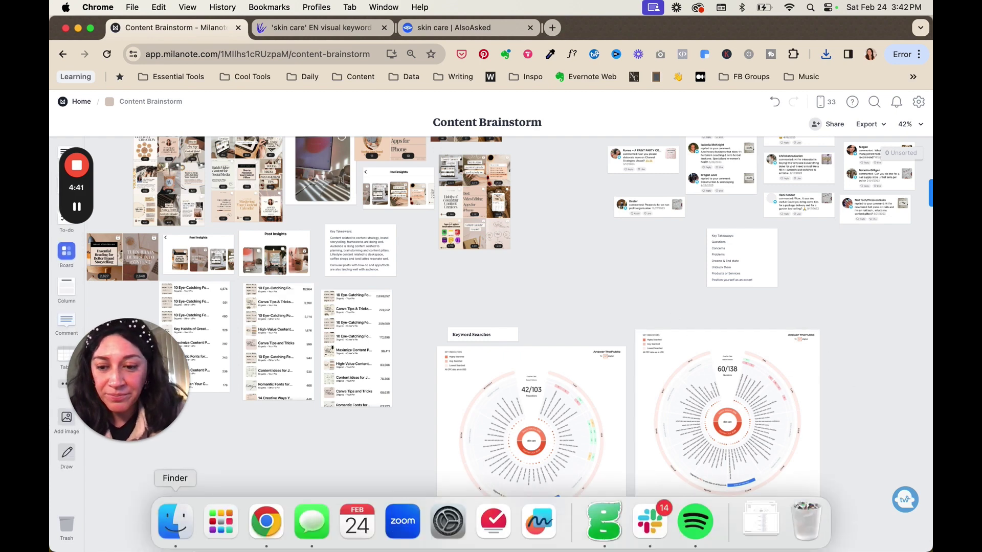
left_click(180, 527)
left_click(462, 164)
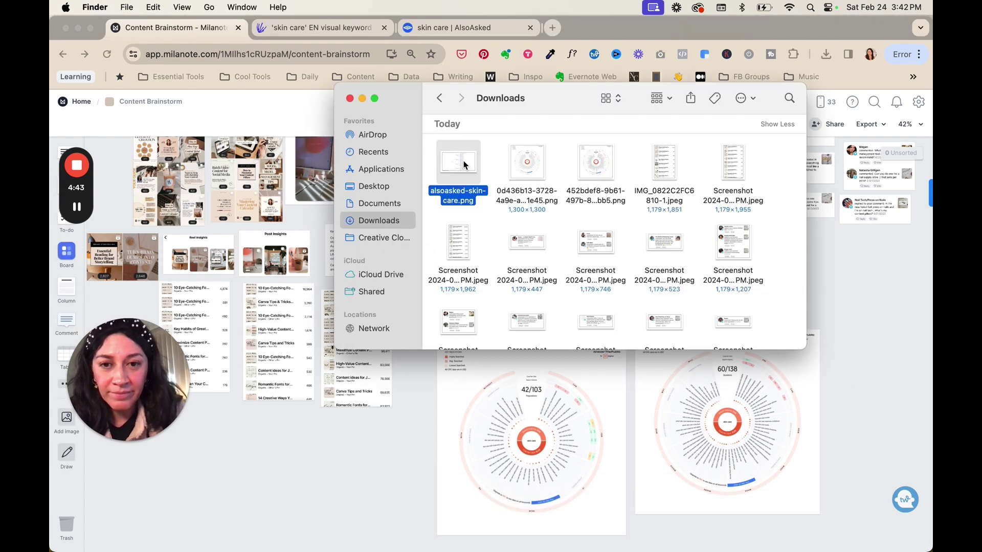
left_click_drag(459, 164, 382, 471)
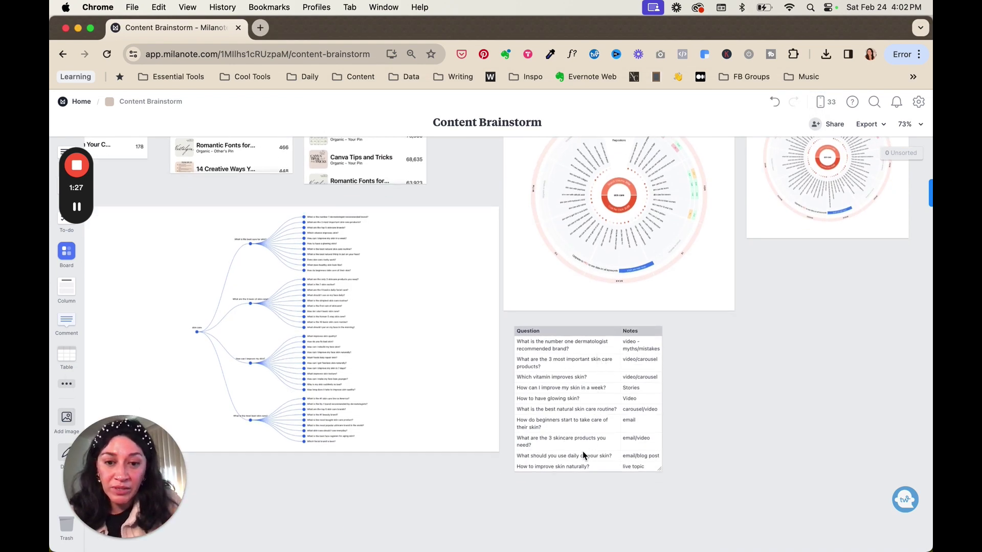
left_click(572, 377)
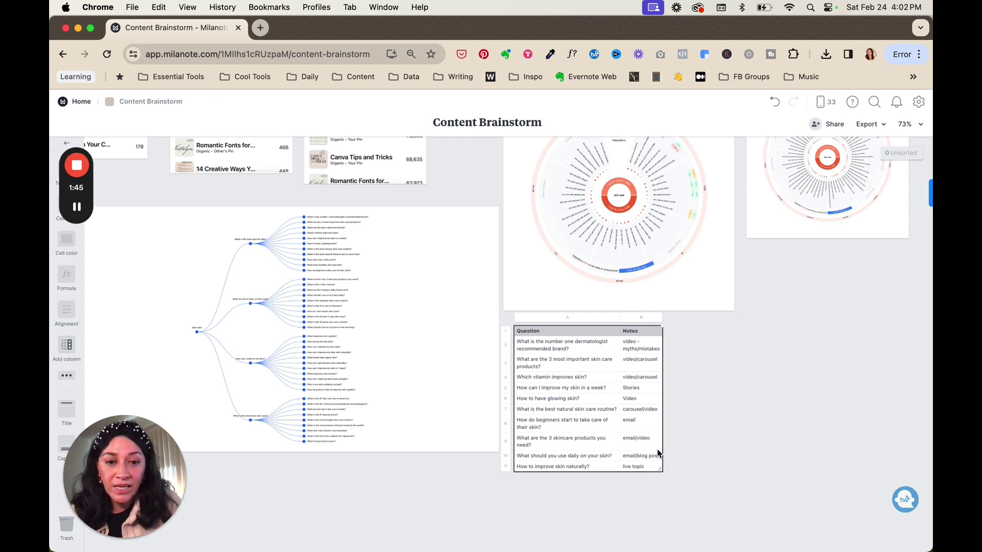
scroll(720, 441, "right", 3)
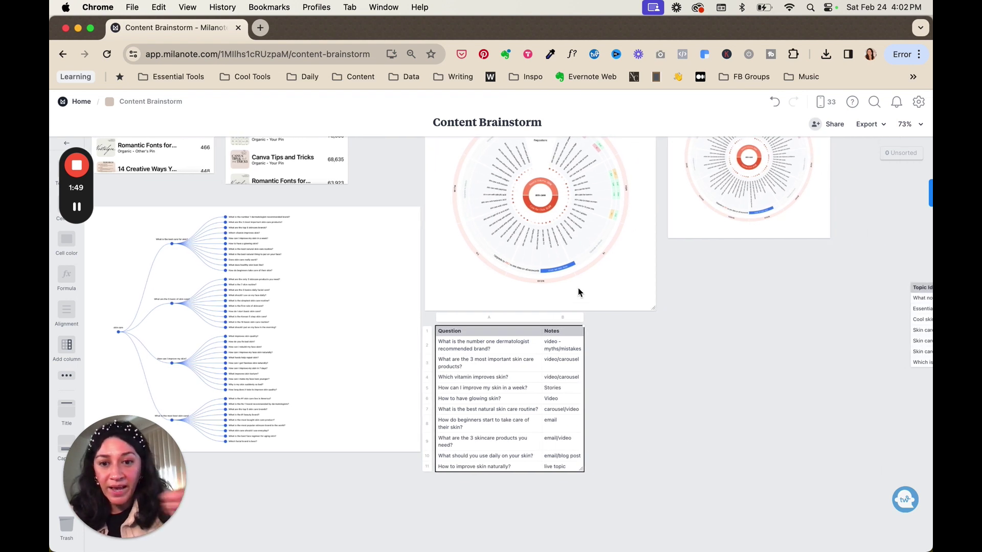
Zoom the Skin Care map from 73% to 100% so its Products, Routines and Ingredients tables are readable
scroll(578, 289, "right", 5)
scroll(578, 292, "right", 10)
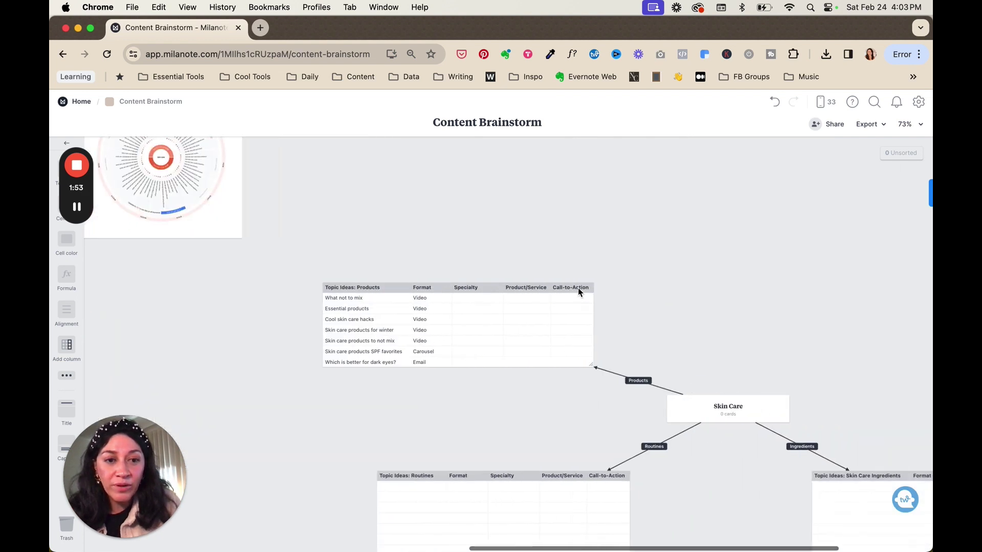
scroll(578, 292, "down", 2)
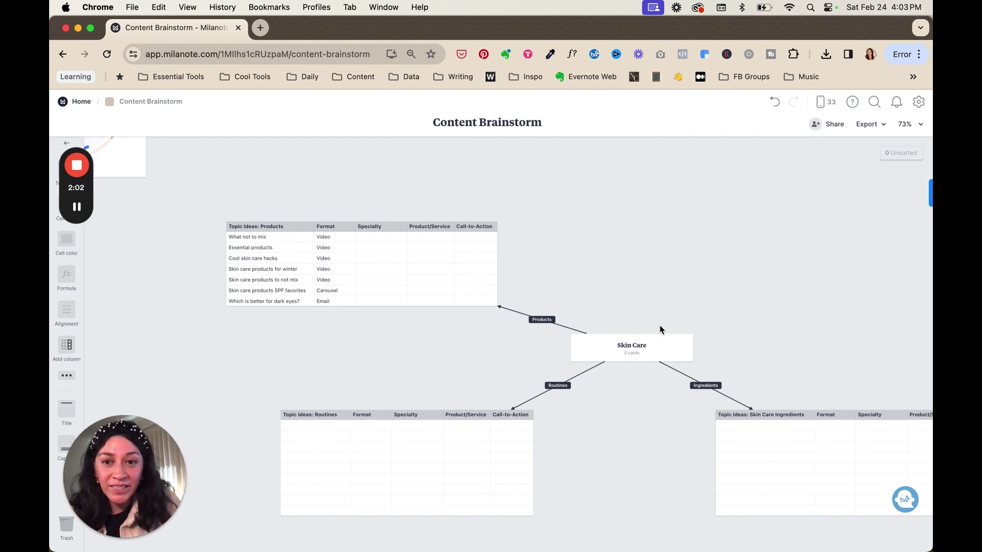
scroll(639, 361, "up", 3)
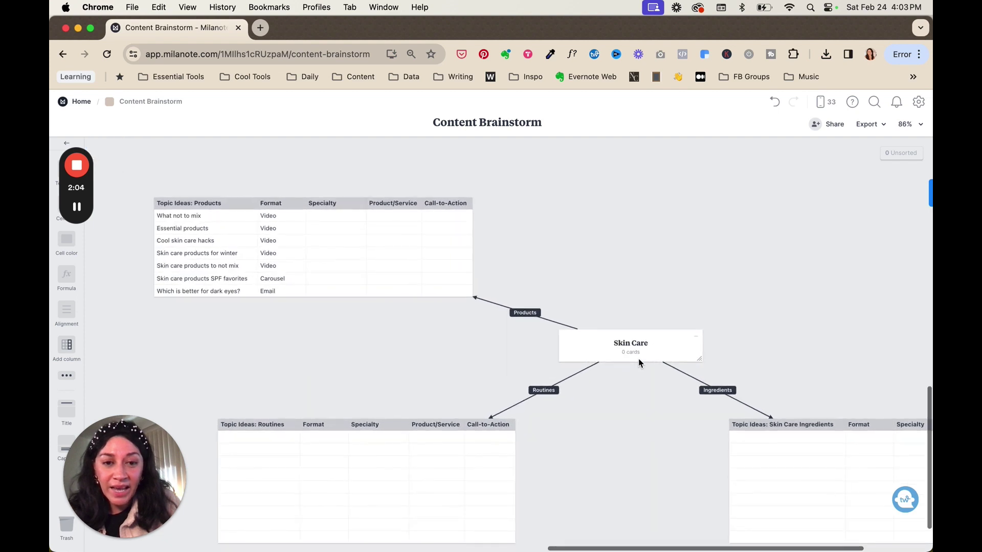
scroll(638, 361, "up", 2)
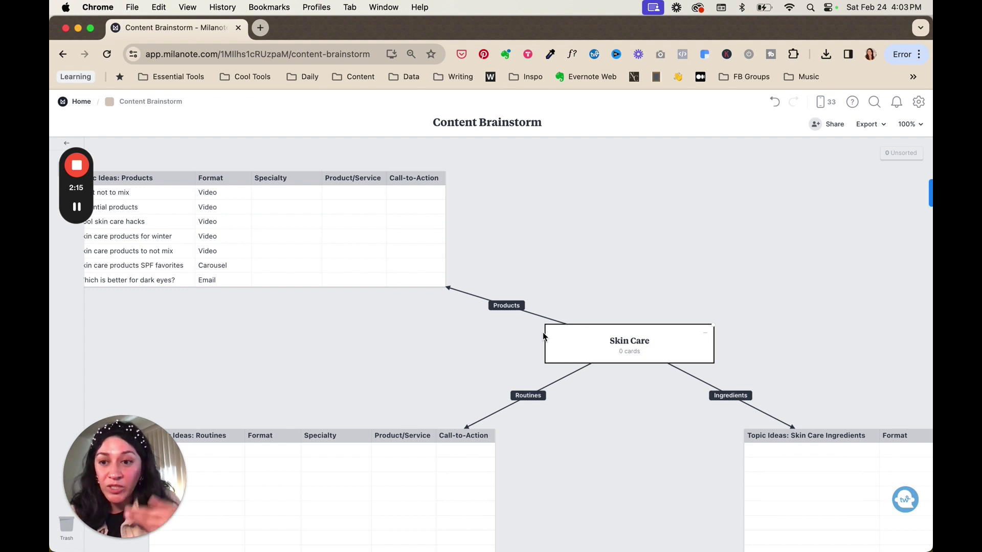
scroll(544, 336, "left", 4)
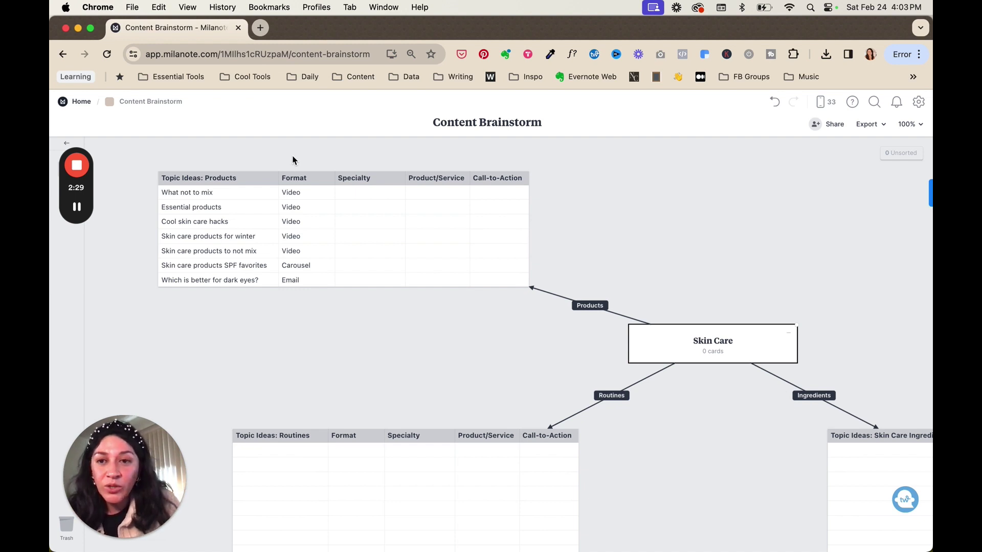
left_click(290, 310)
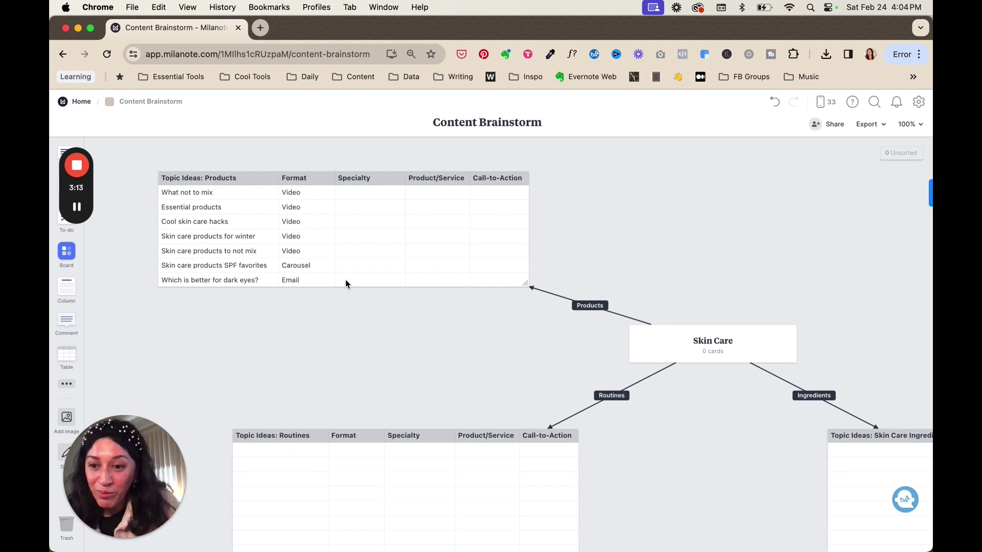
Pan the board to reveal empty space to the right of the Skin Care card
scroll(346, 280, "down", 3)
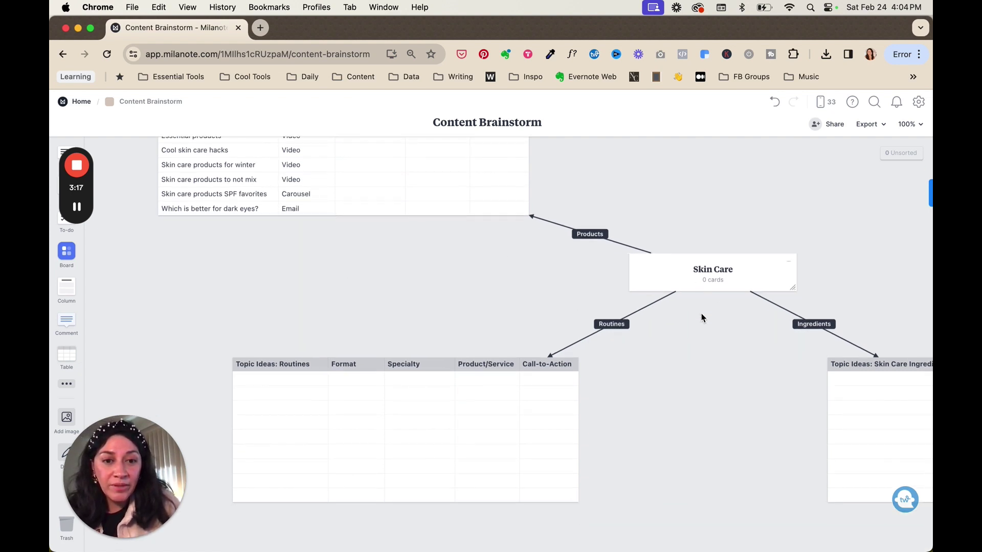
scroll(692, 325, "right", 3)
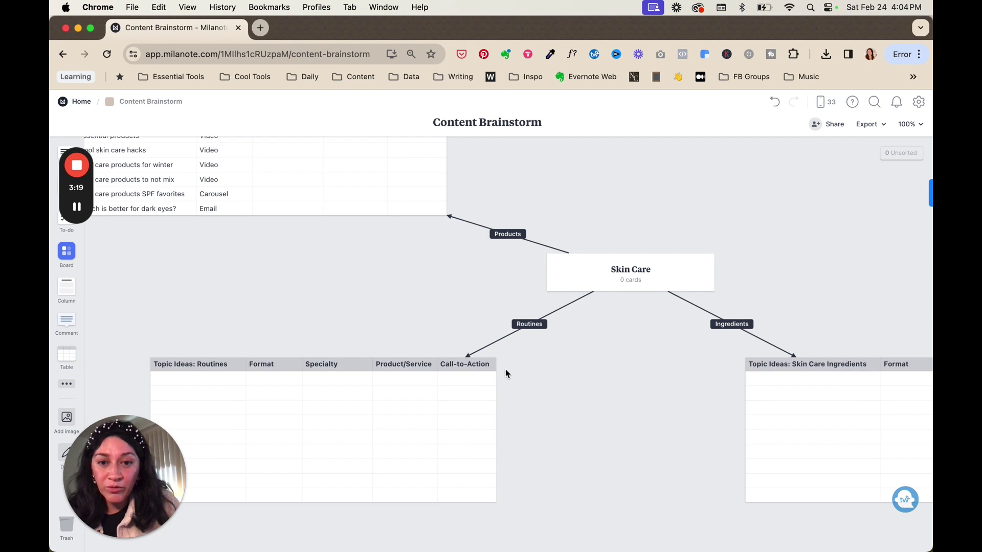
scroll(793, 379, "right", 4)
scroll(795, 381, "right", 2)
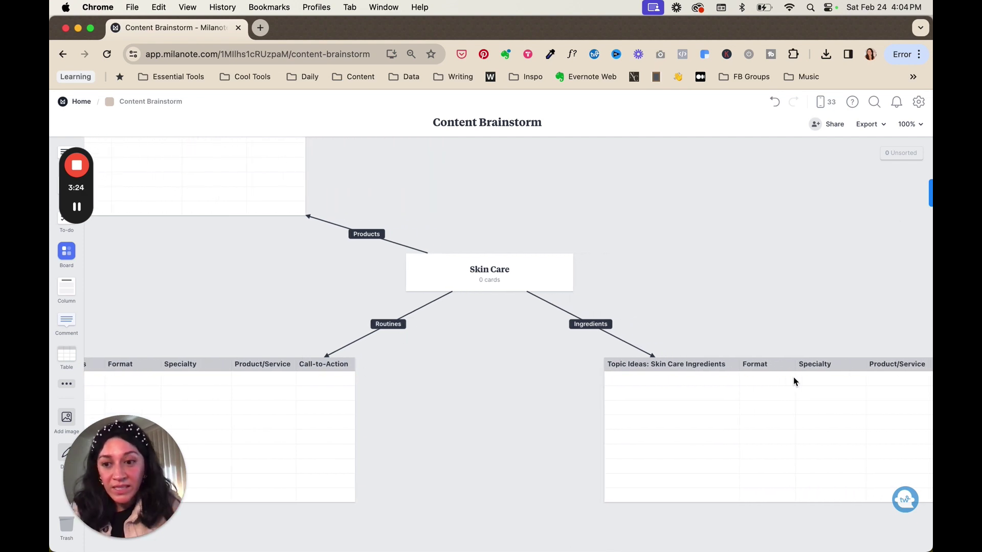
scroll(794, 382, "up", 3)
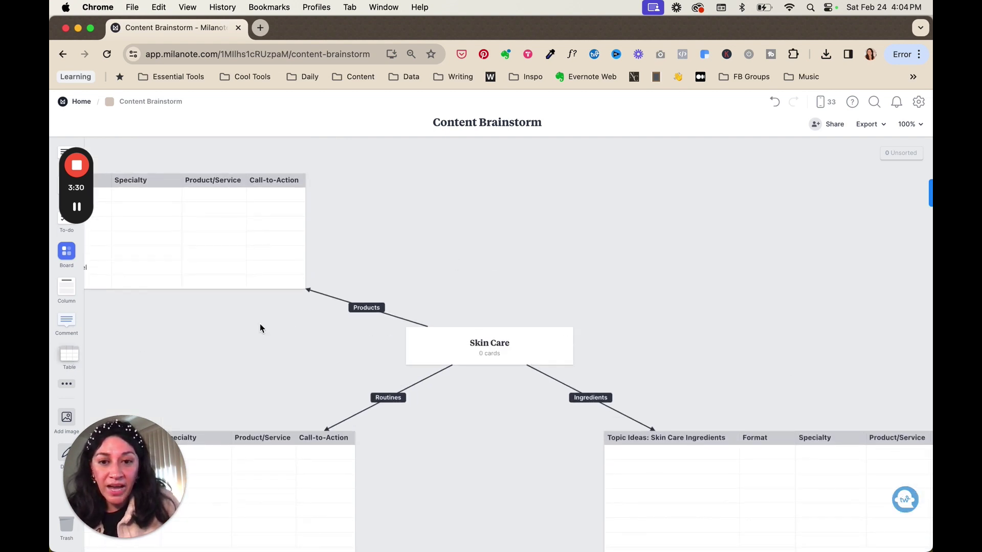
Add a new table to the right of the Skin Care card
left_click_drag(69, 354, 475, 332)
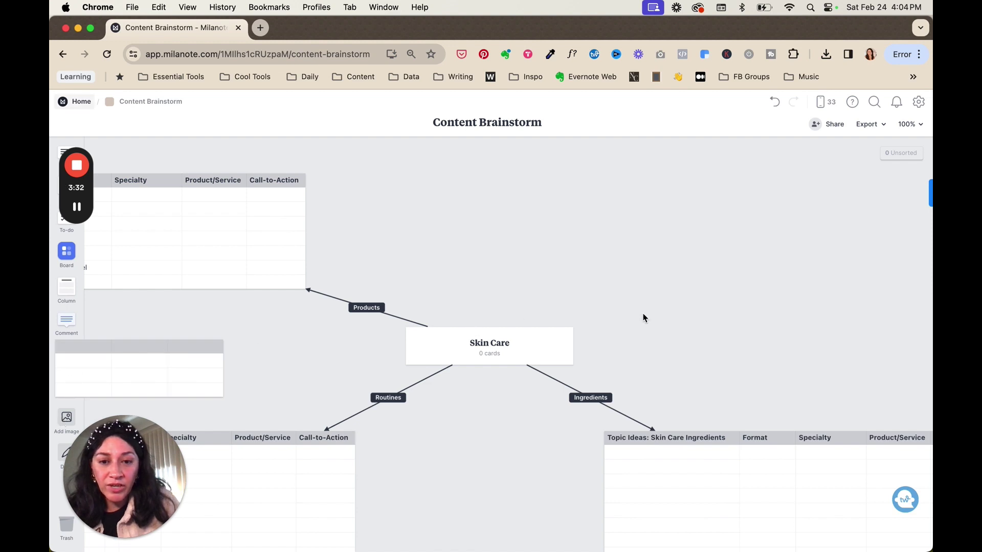
left_click_drag(182, 357, 132, 345)
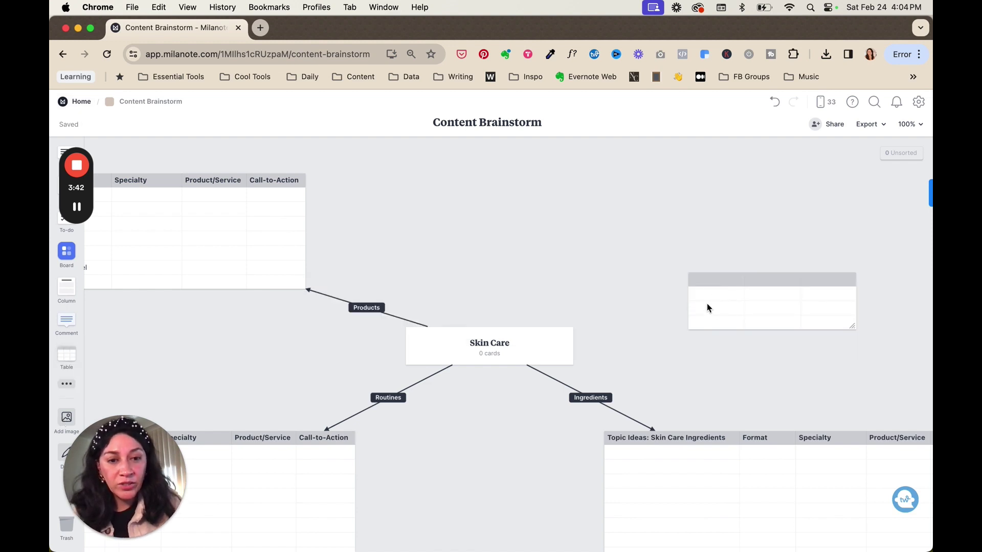
left_click(711, 281)
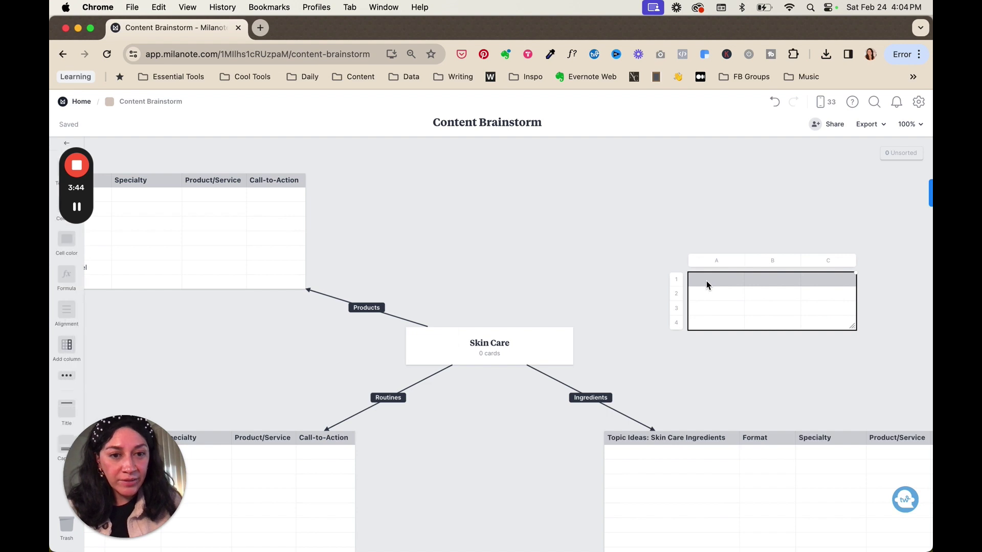
Enter the headers Title, Notes and Details, then nudge the table into position
left_click(707, 281)
type("Title")
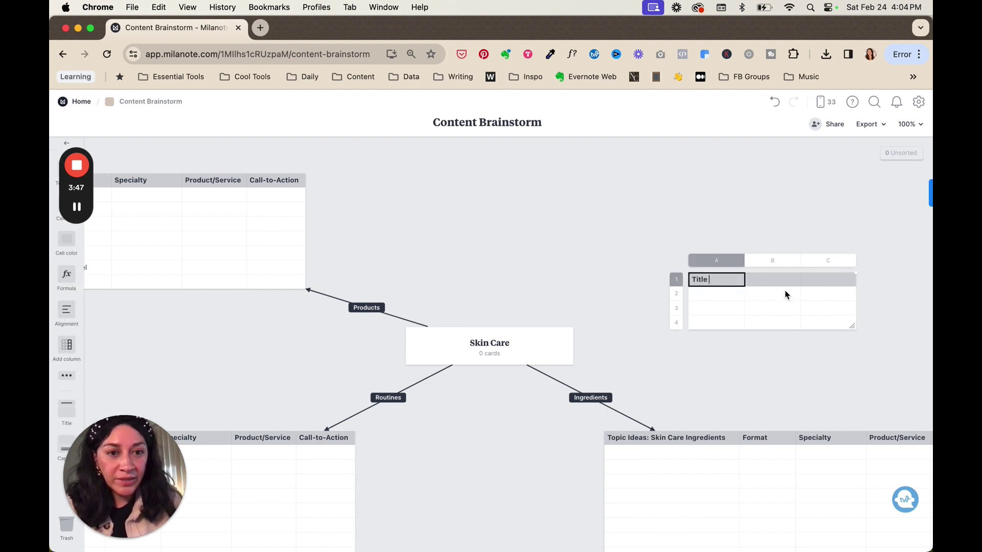
left_click(771, 288)
type("Noetes")
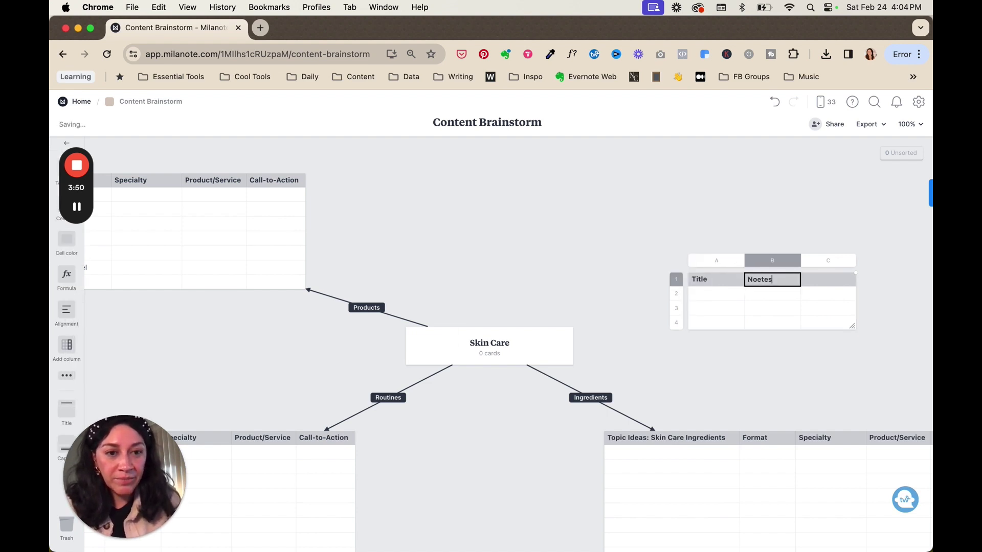
key("BackSpace")
type("tes")
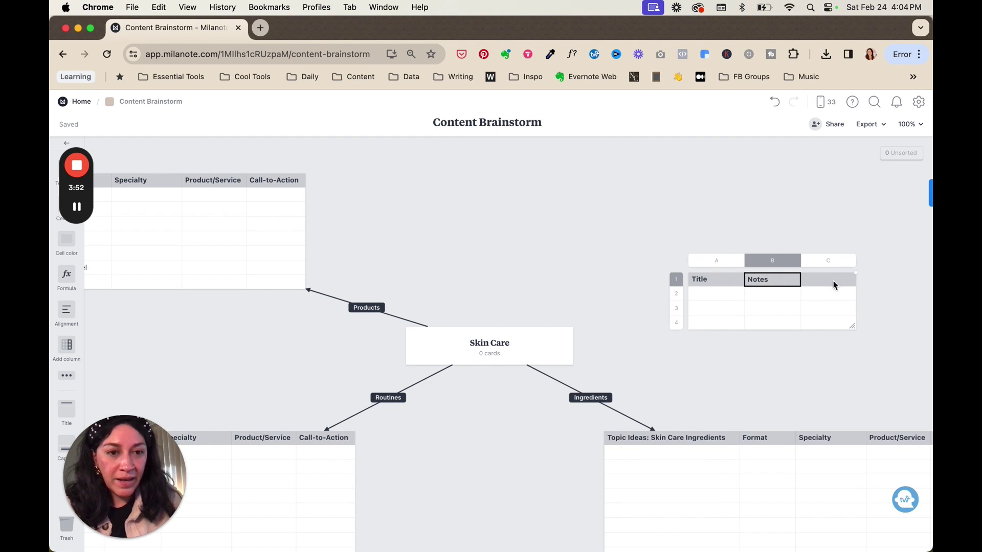
left_click(825, 281)
type("Details")
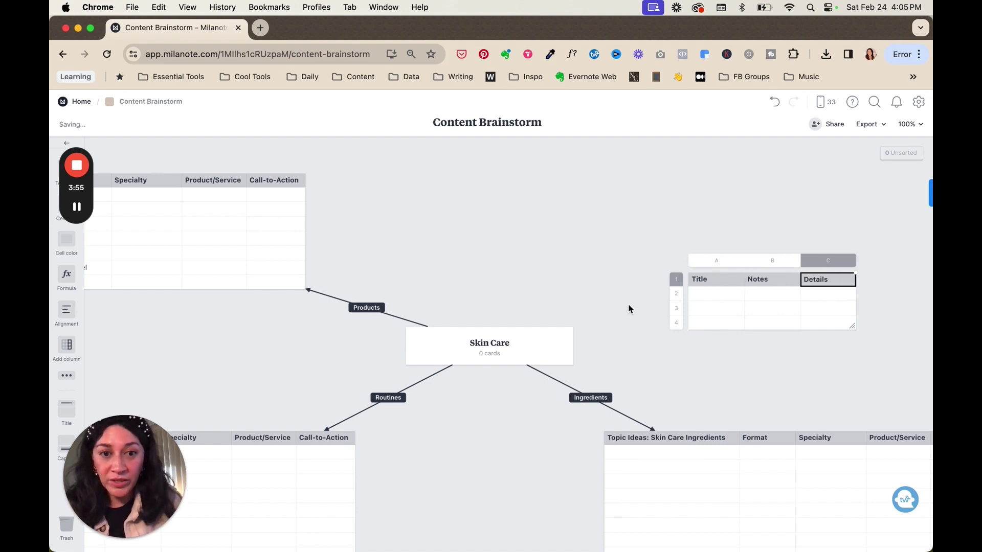
left_click(645, 336)
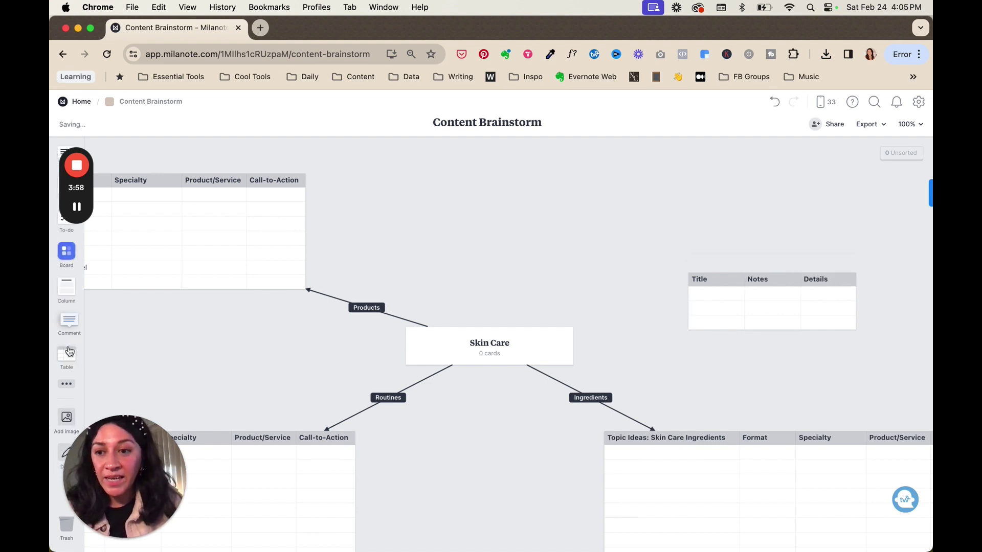
left_click_drag(737, 279, 713, 246)
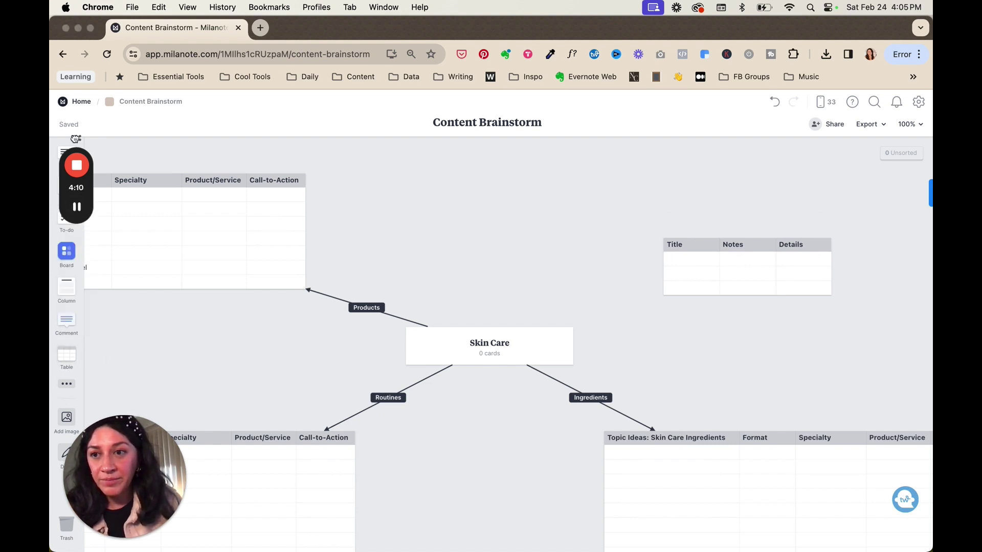
left_click_drag(76, 144, 444, 163)
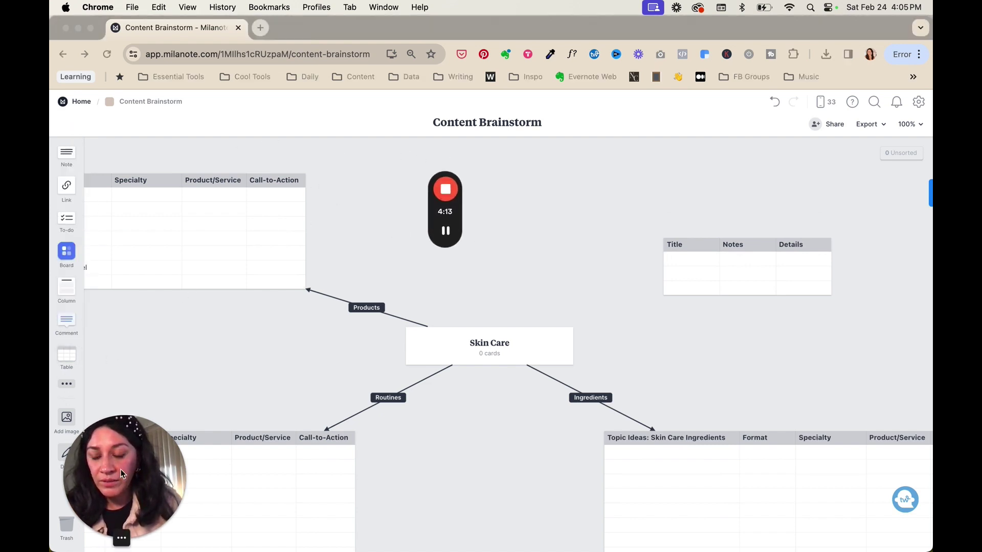
Connect the Skin Care card to the new table with an arrow
left_click_drag(120, 472, 210, 466)
left_click(67, 383)
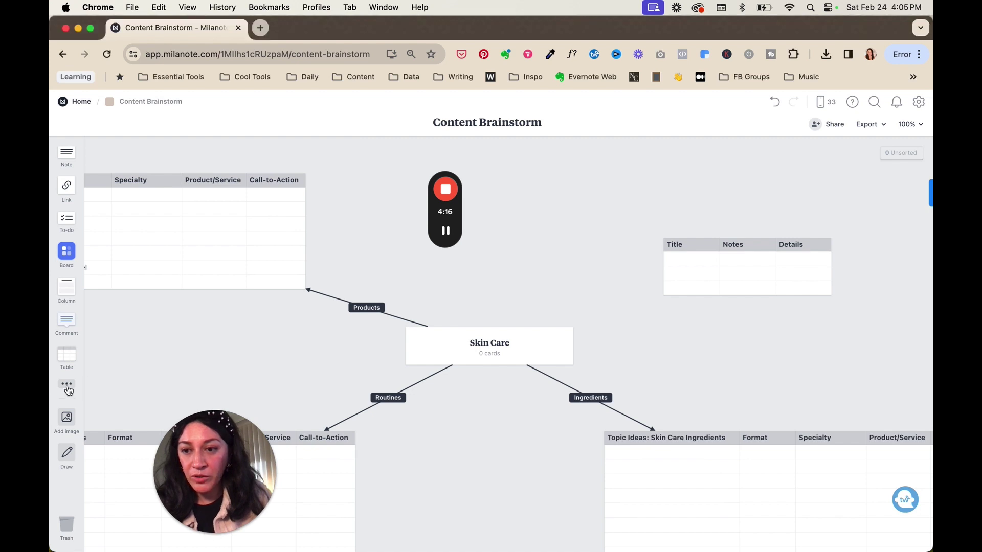
left_click(67, 384)
left_click_drag(108, 357, 553, 332)
left_click_drag(622, 327, 617, 297)
left_click_drag(620, 336, 565, 336)
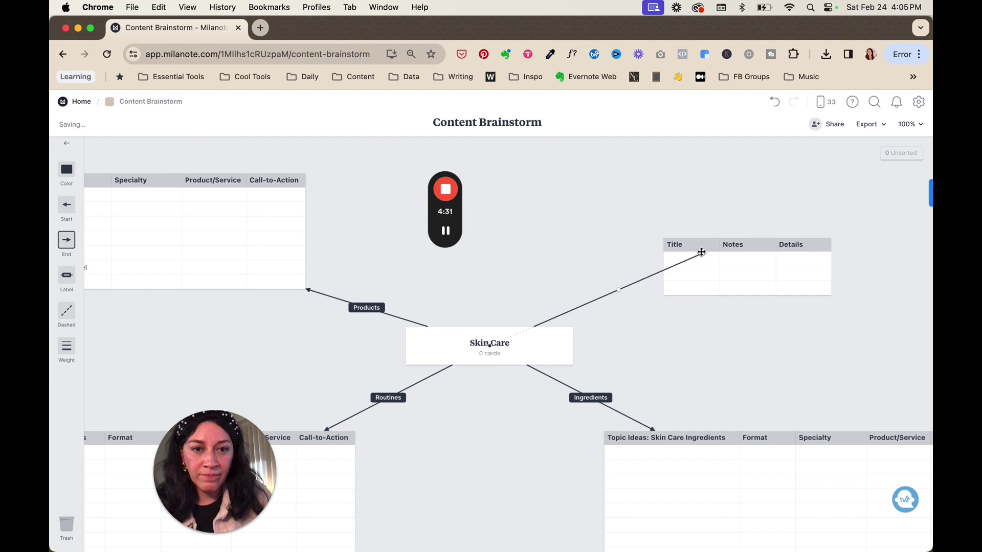
left_click_drag(702, 254, 667, 267)
Label the arrow 'Title' and shift the table slightly higher
left_click(66, 275)
type("Title")
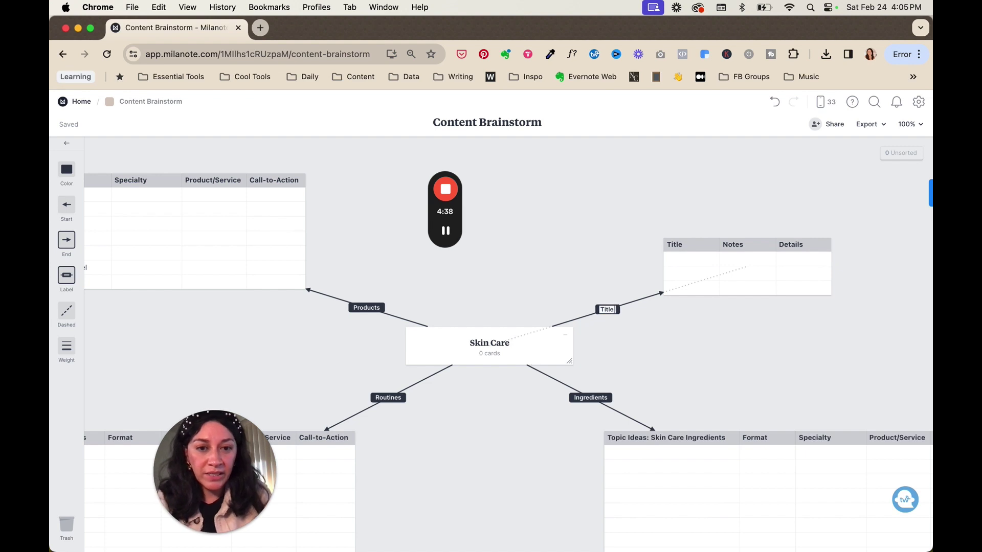
left_click(589, 257)
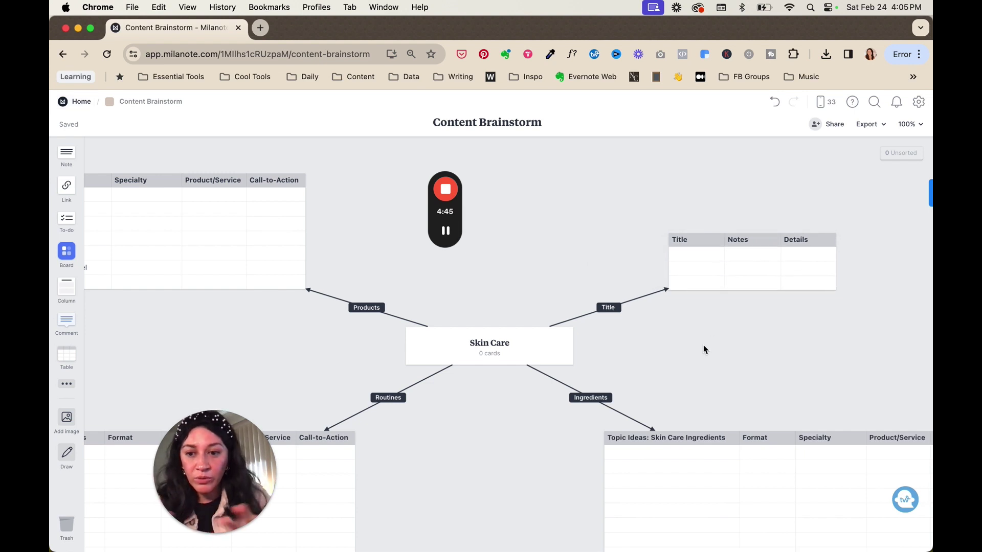
left_click(721, 259)
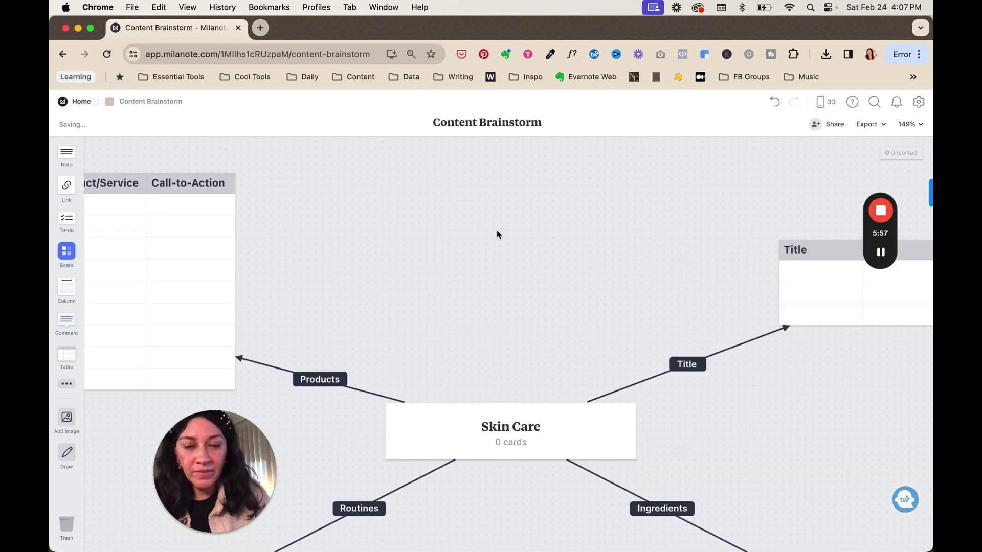
Zoom out and add a blank note above the Skin Care map
scroll(497, 234, "down", 3)
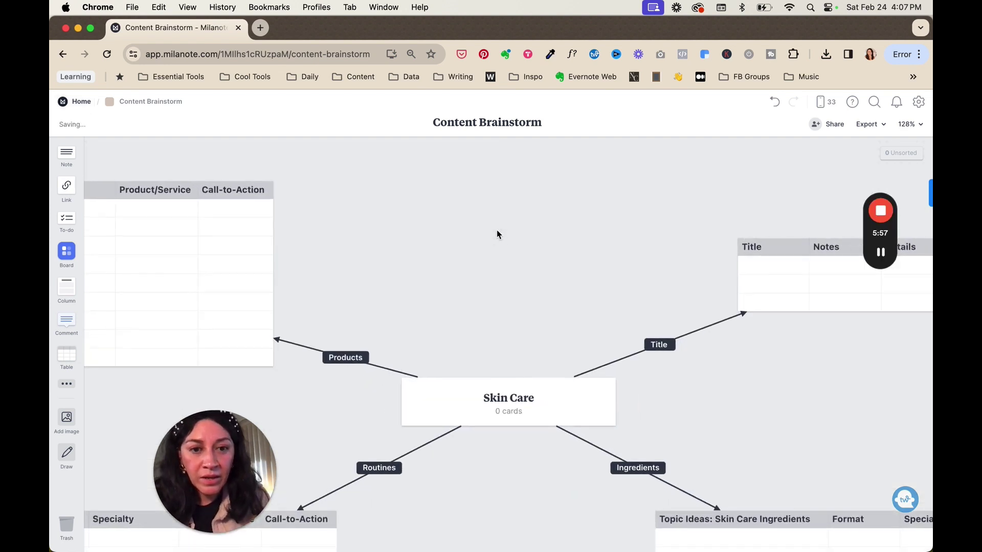
scroll(497, 234, "down", 3)
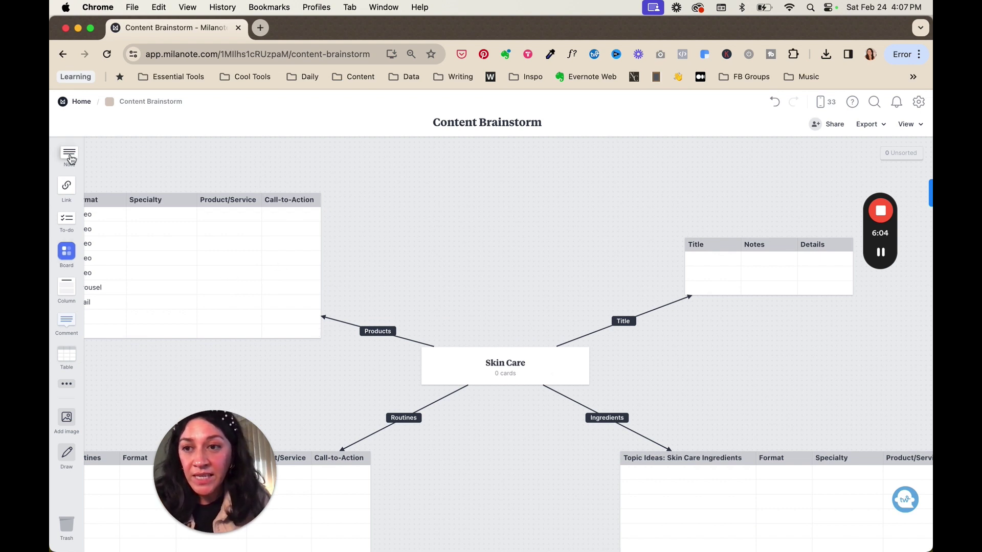
left_click_drag(71, 159, 463, 225)
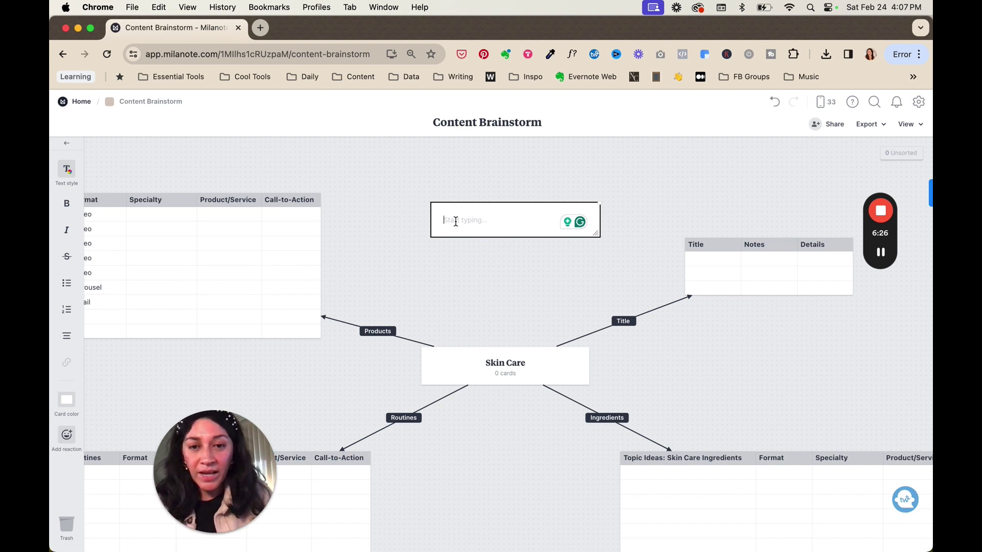
Type '52 weeks' and '4 topics' on separate lines in the note
scroll(455, 221, "up", 5)
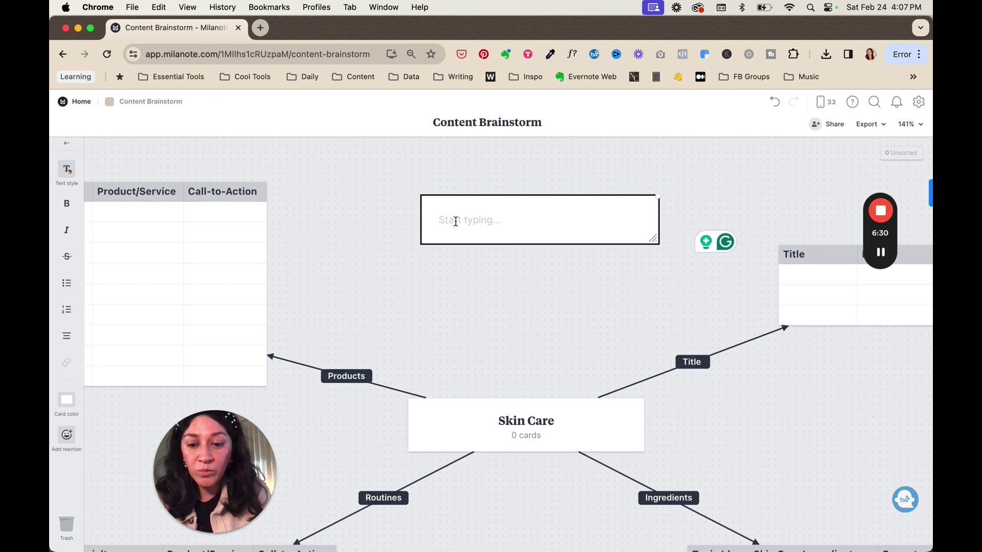
type("52 weeks")
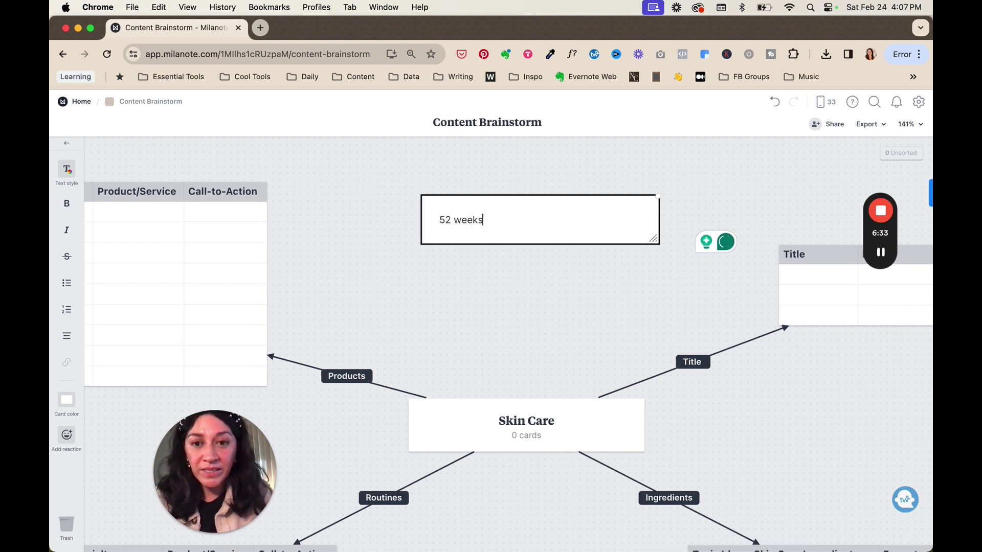
key("Return")
scroll(457, 220, "down", 3)
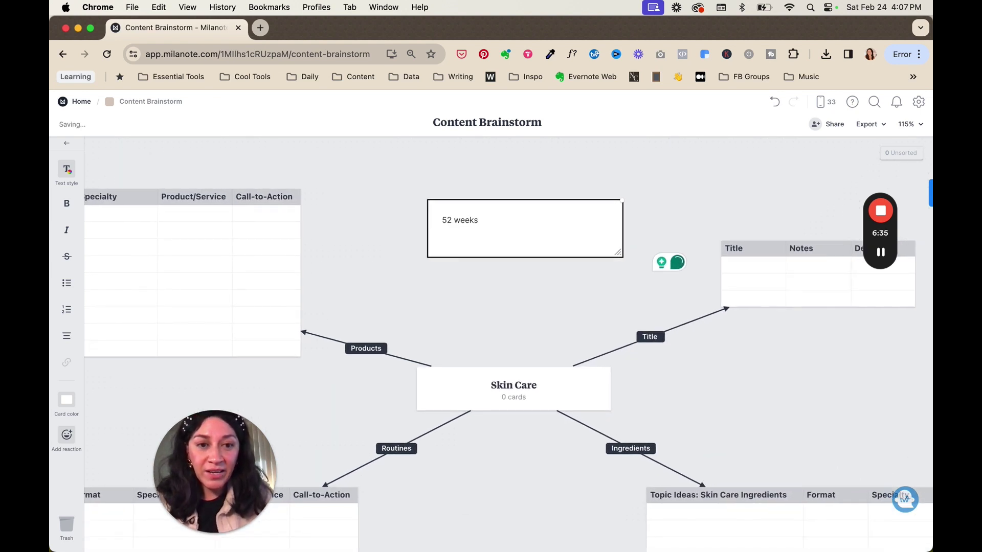
scroll(461, 226, "down", 2)
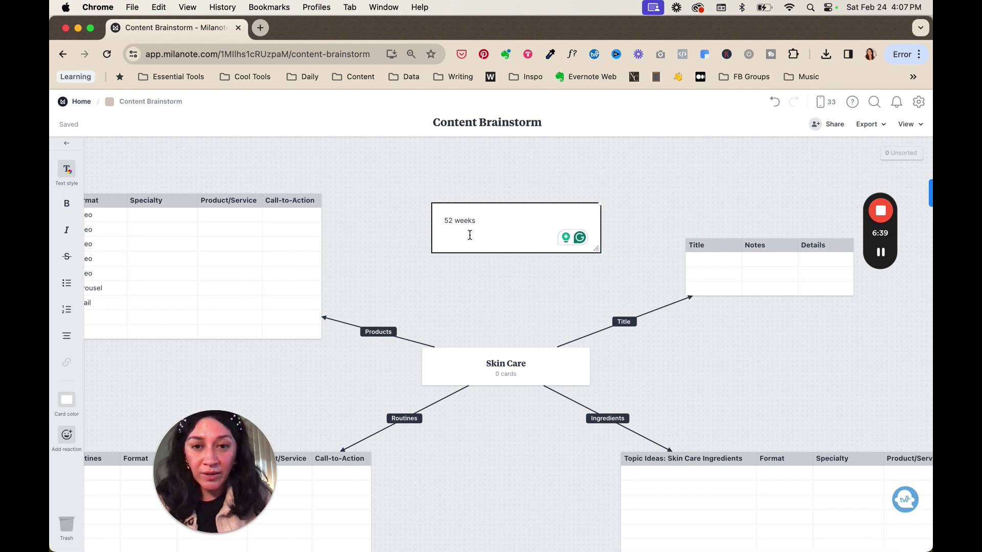
scroll(468, 235, "up", 4)
scroll(460, 235, "up", 2)
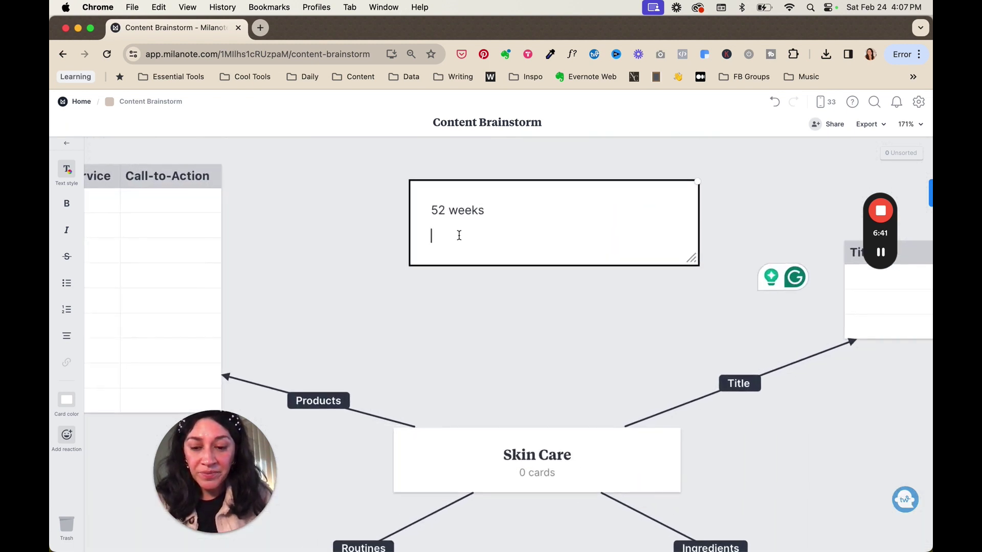
type("4 topics")
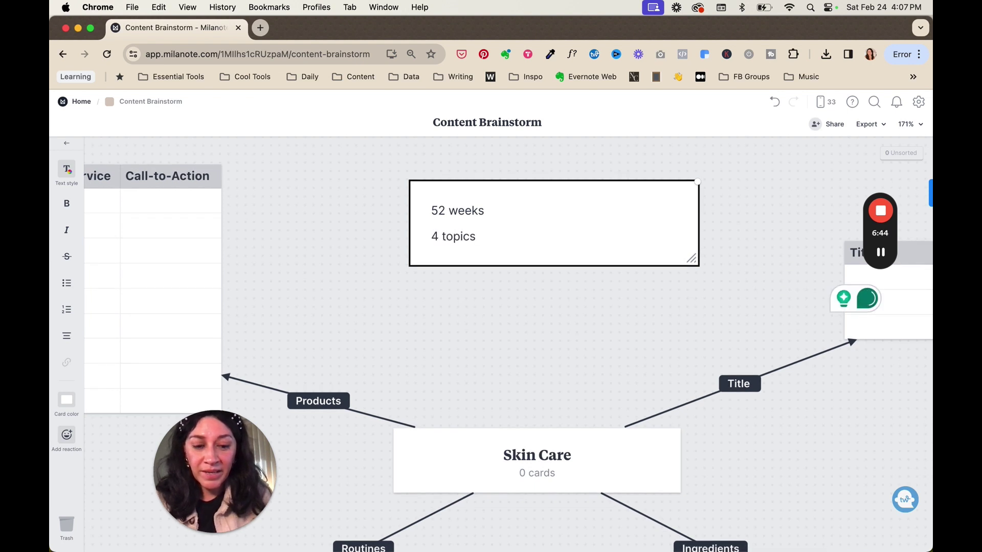
Add a third line reading '13 content ideas'
key("Return")
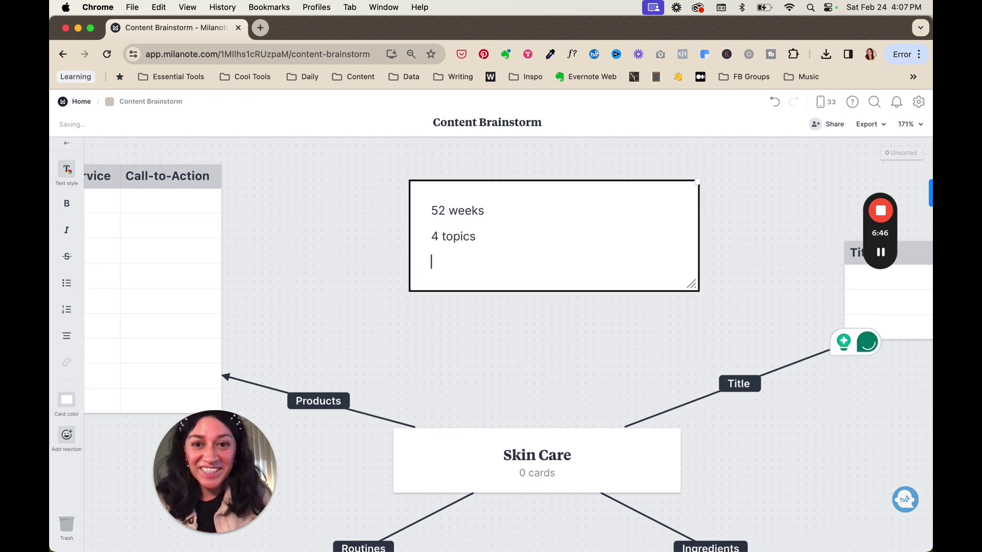
type("17")
key("BackSpace")
type("3 content ideas")
scroll(459, 237, "down", 3)
scroll(459, 237, "down", 2)
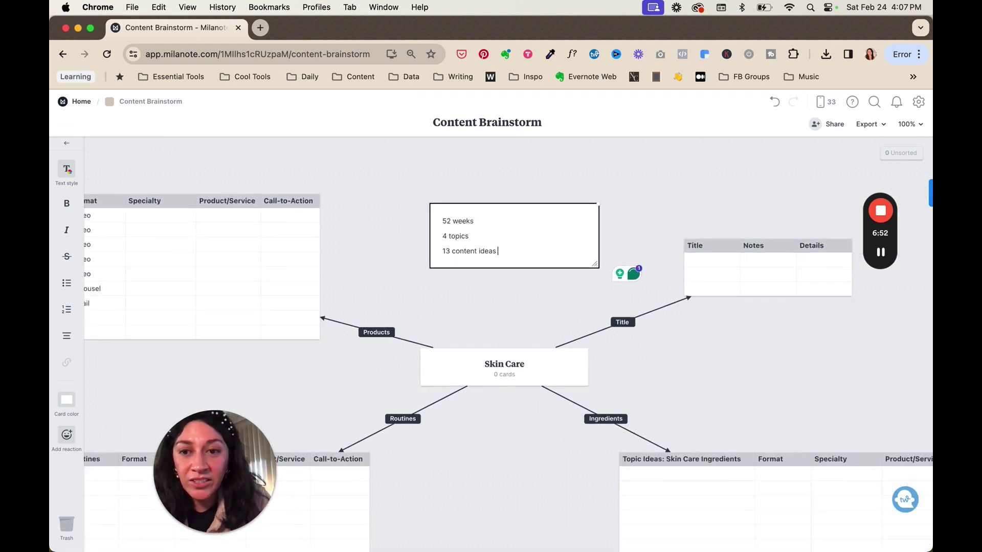
scroll(209, 238, "left", 5)
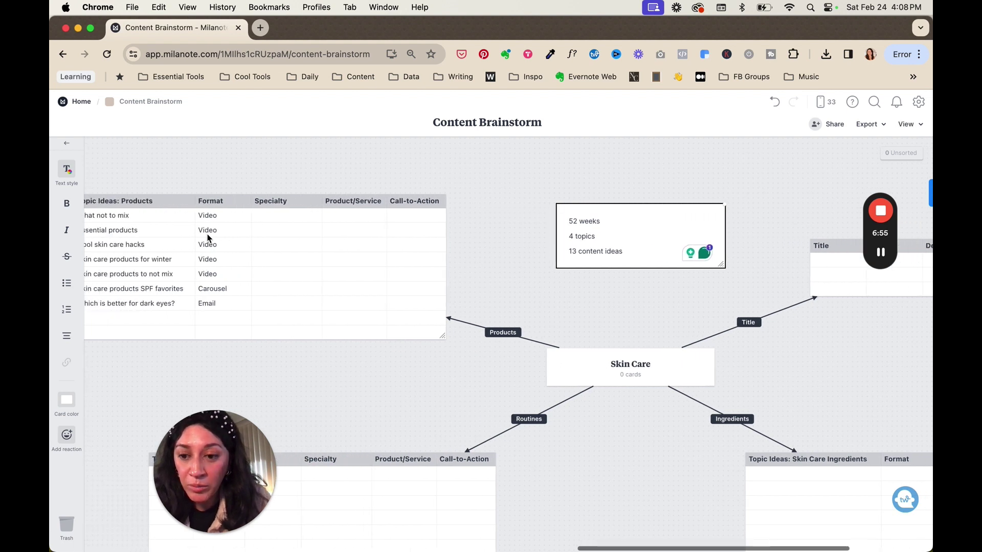
scroll(209, 239, "left", 3)
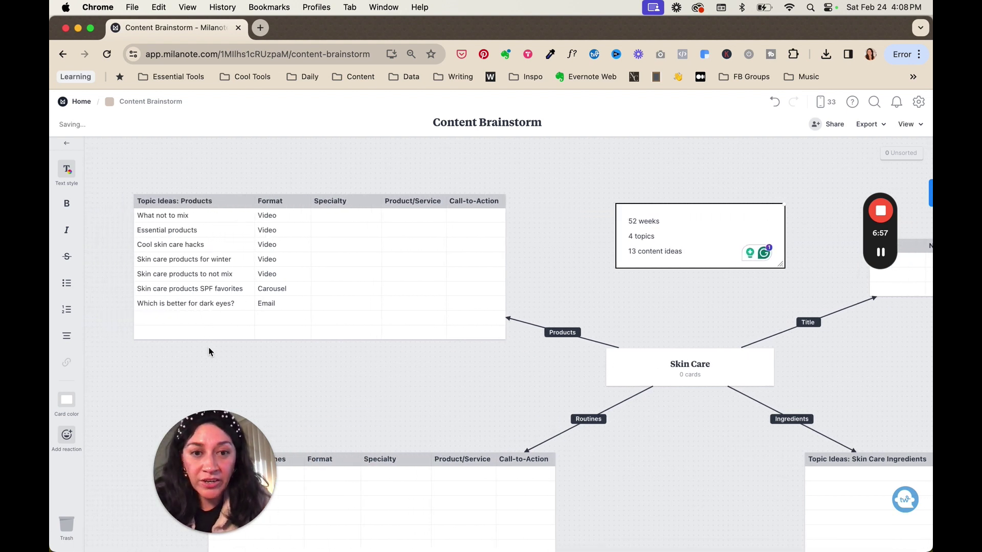
scroll(318, 331, "down", 3)
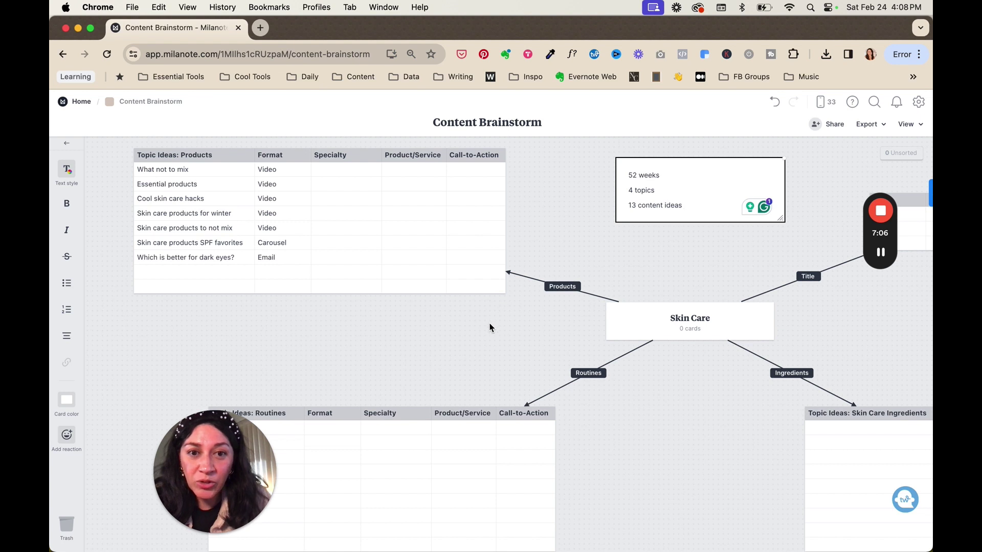
scroll(490, 328, "down", 2)
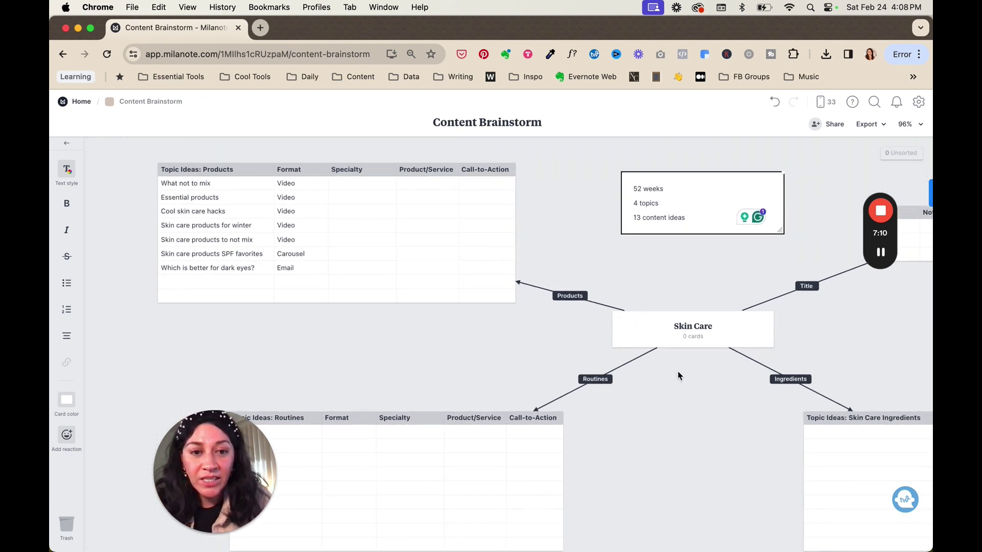
scroll(677, 371, "right", 6)
scroll(677, 371, "down", 2)
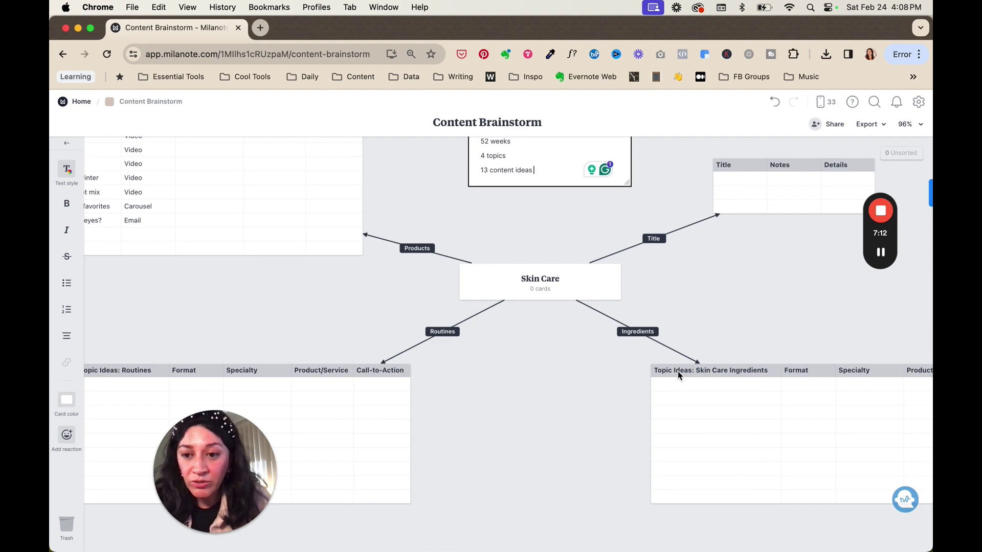
scroll(677, 371, "down", 8)
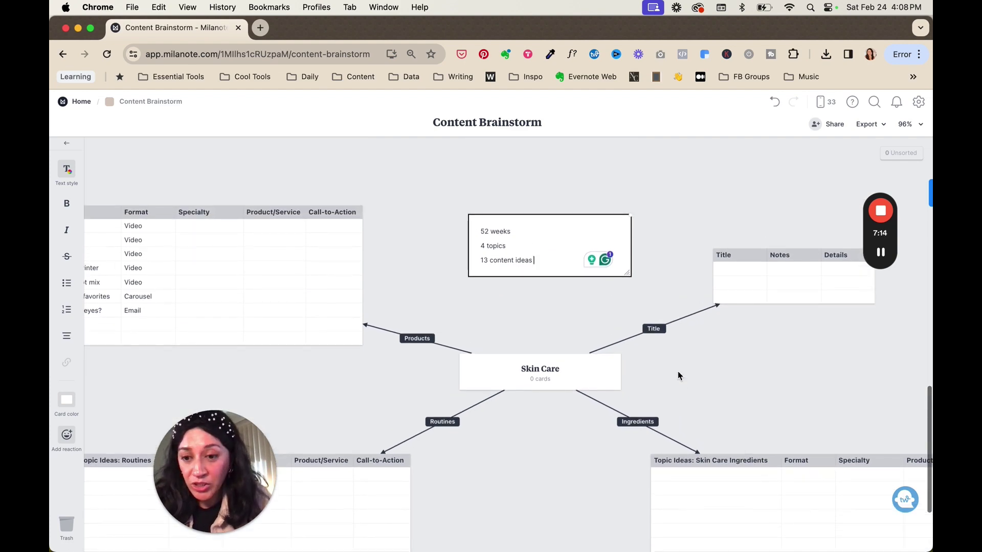
scroll(675, 379, "down", 3)
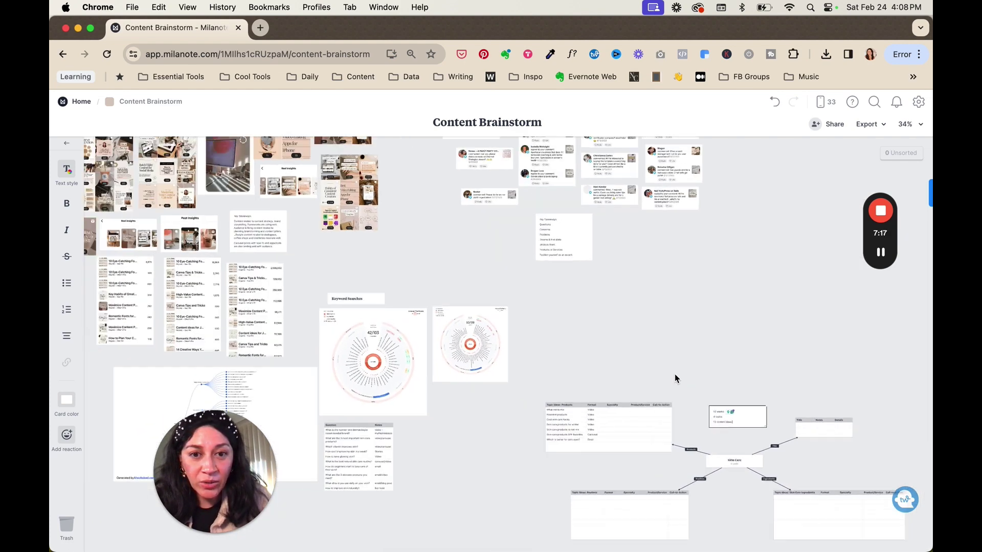
scroll(674, 378, "down", 2)
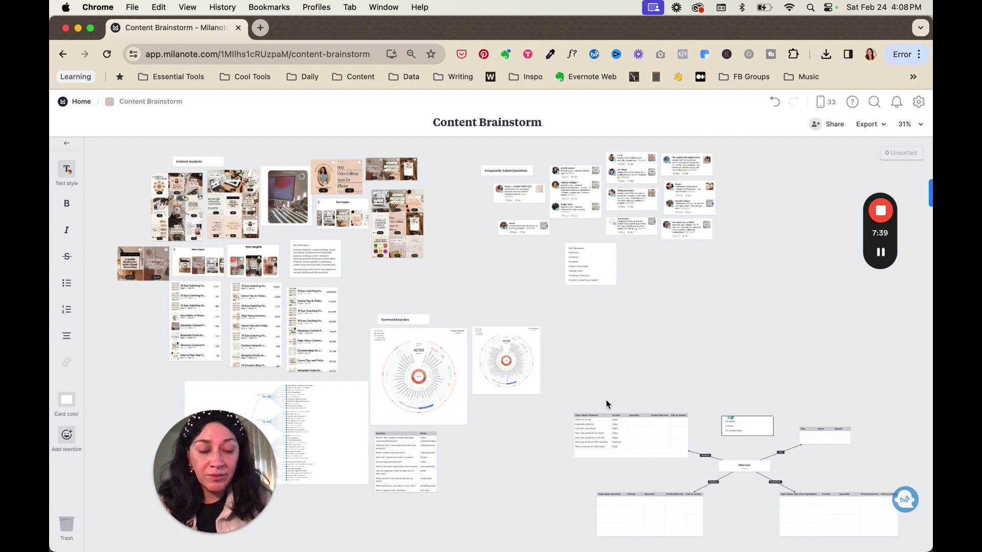
scroll(684, 431, "right", 1)
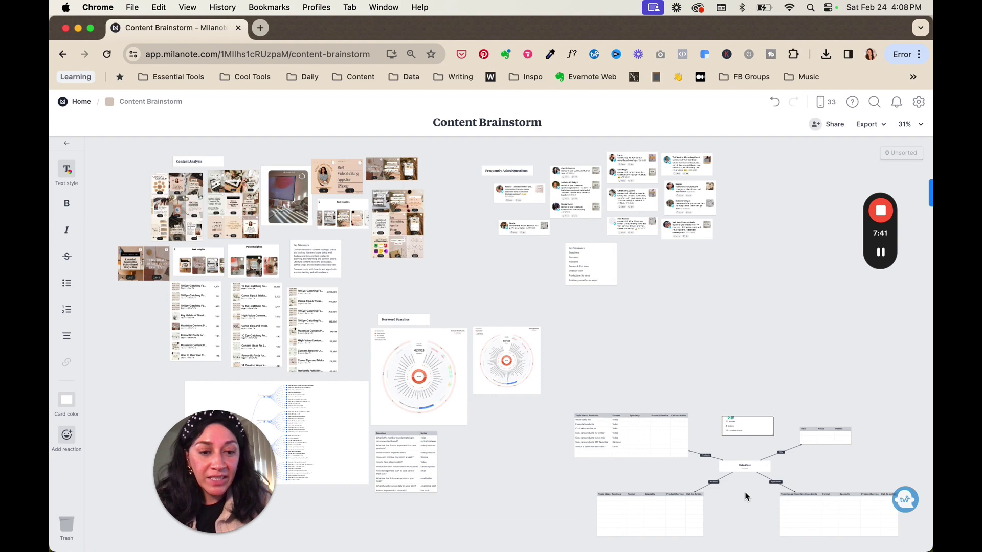
scroll(747, 498, "up", 3, "ctrl")
left_click(744, 430)
scroll(736, 446, "up", 4, "ctrl")
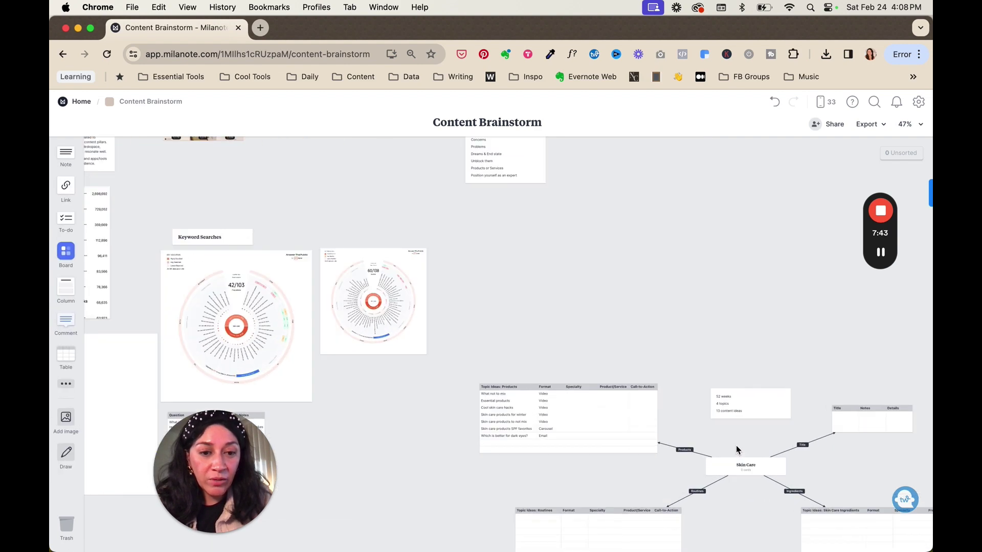
scroll(736, 445, "down", 4)
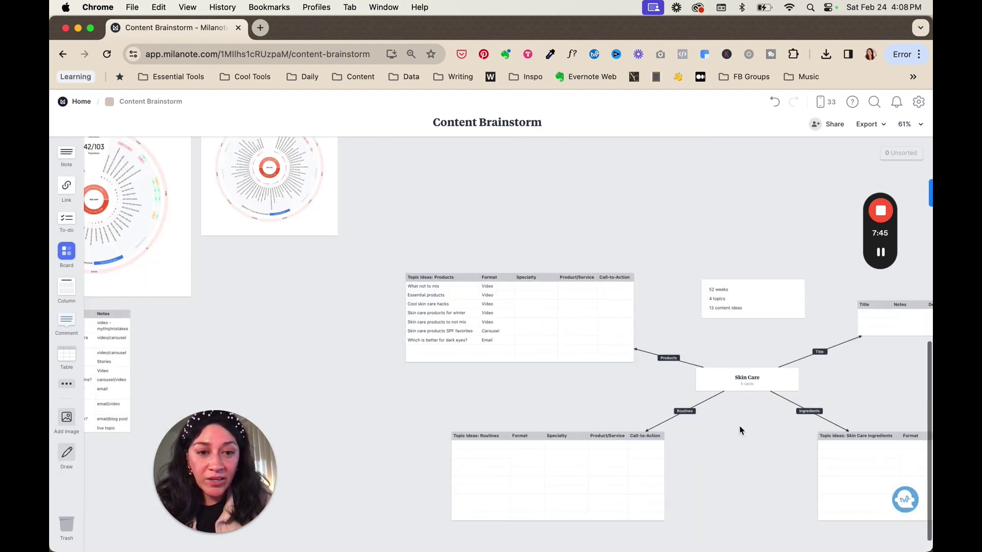
scroll(743, 392, "up", 2, "ctrl")
scroll(745, 373, "up", 3, "ctrl")
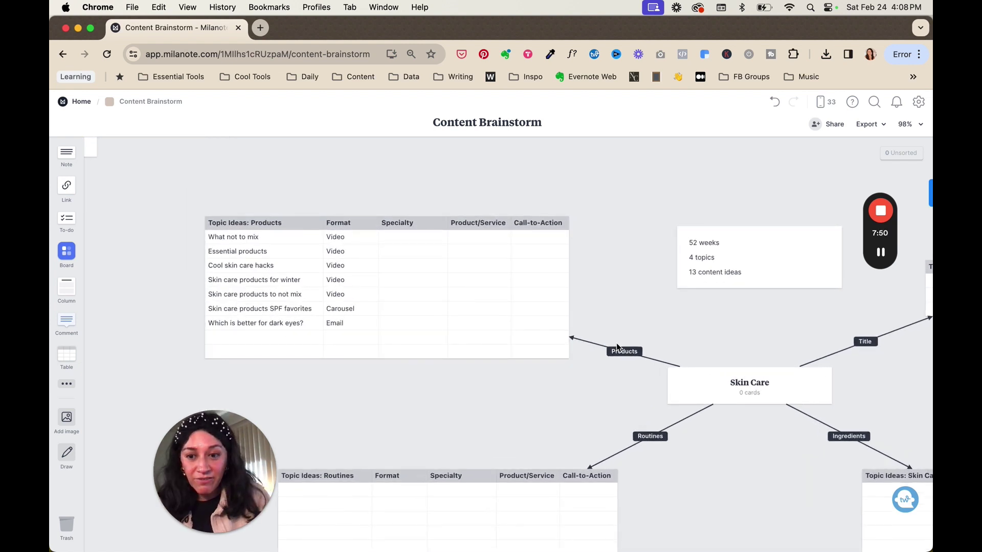
scroll(616, 343, "down", 2, "ctrl")
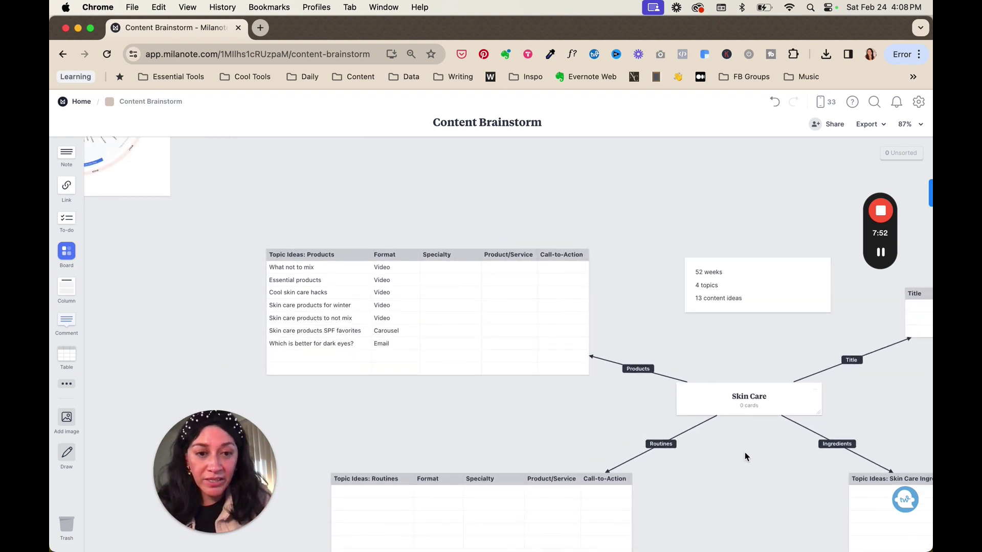
scroll(744, 452, "down", 3)
scroll(745, 453, "right", 4)
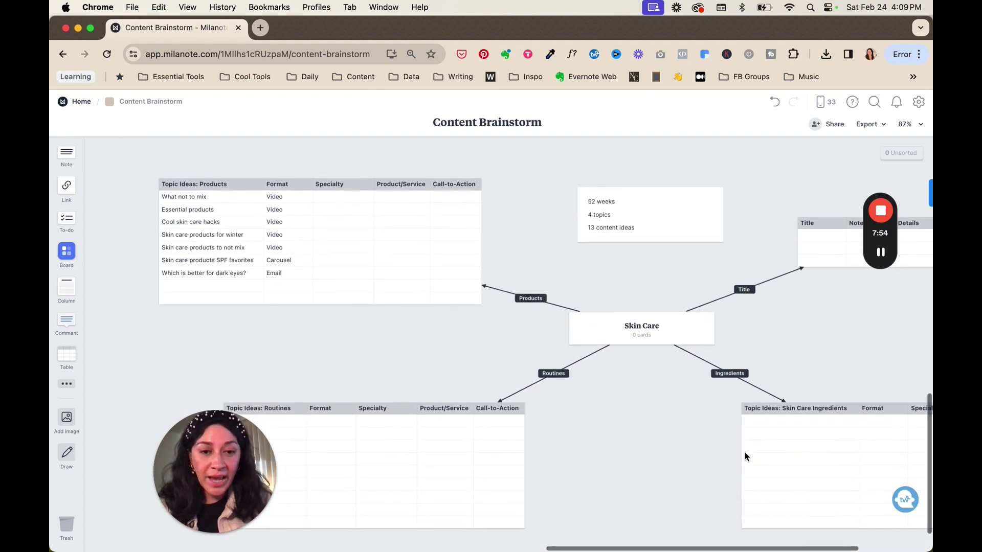
scroll(745, 452, "down", 1)
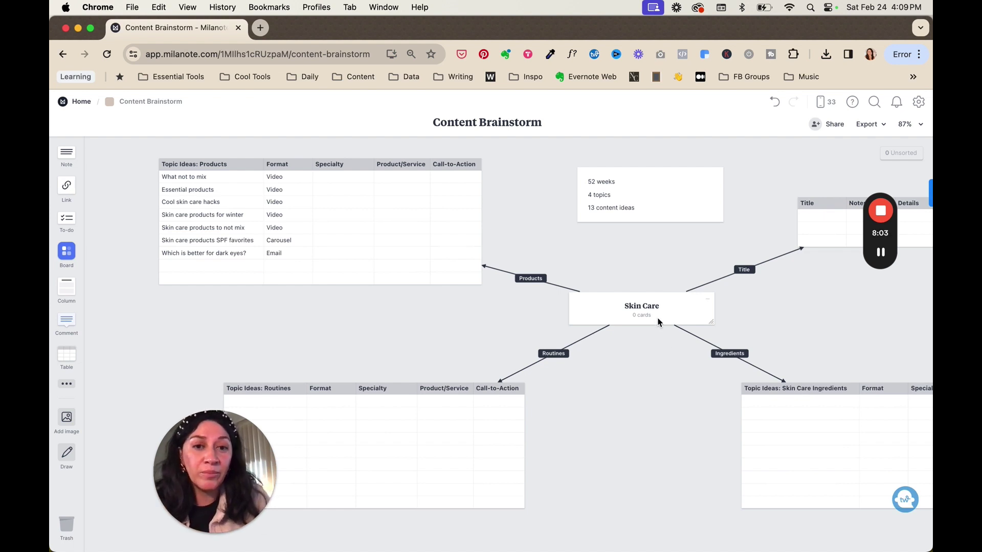
scroll(637, 348, "down", 3)
scroll(638, 353, "down", 5)
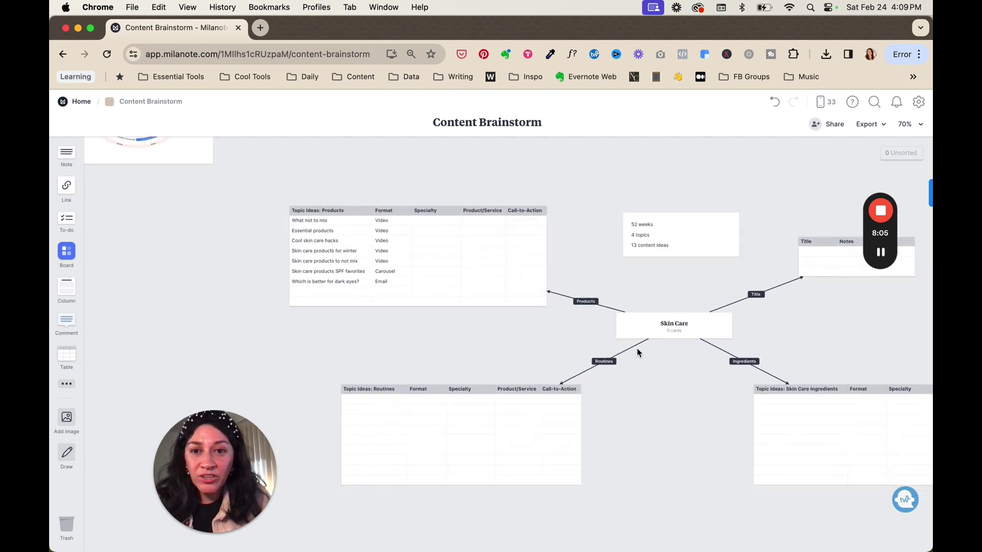
scroll(637, 352, "down", 5)
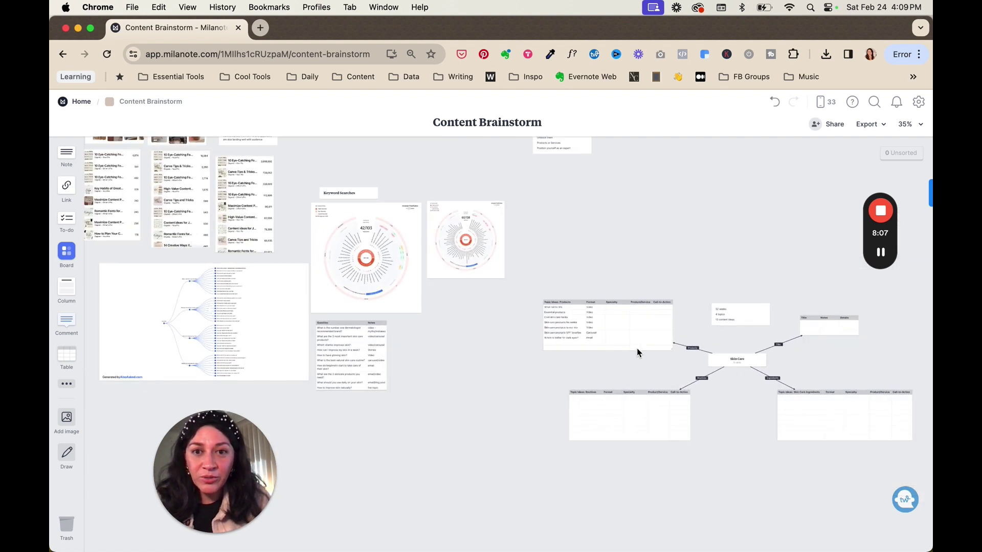
scroll(638, 353, "up", 4)
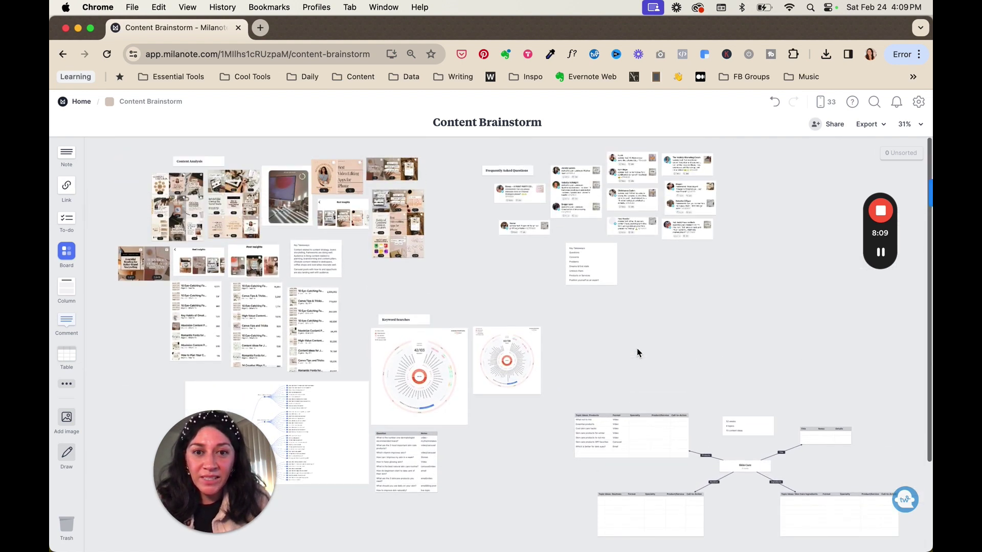